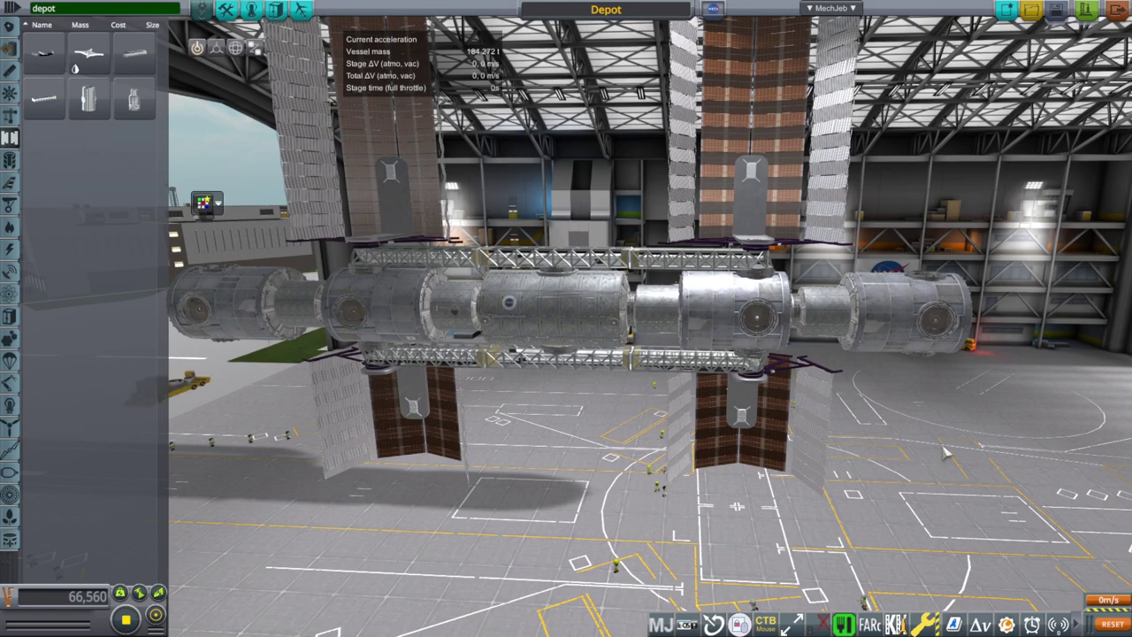
Open the part actions of the upper StarshipDepot on the dimly lit end module, then retract and re-extend its solar panels
drag(945, 453, 649, 447)
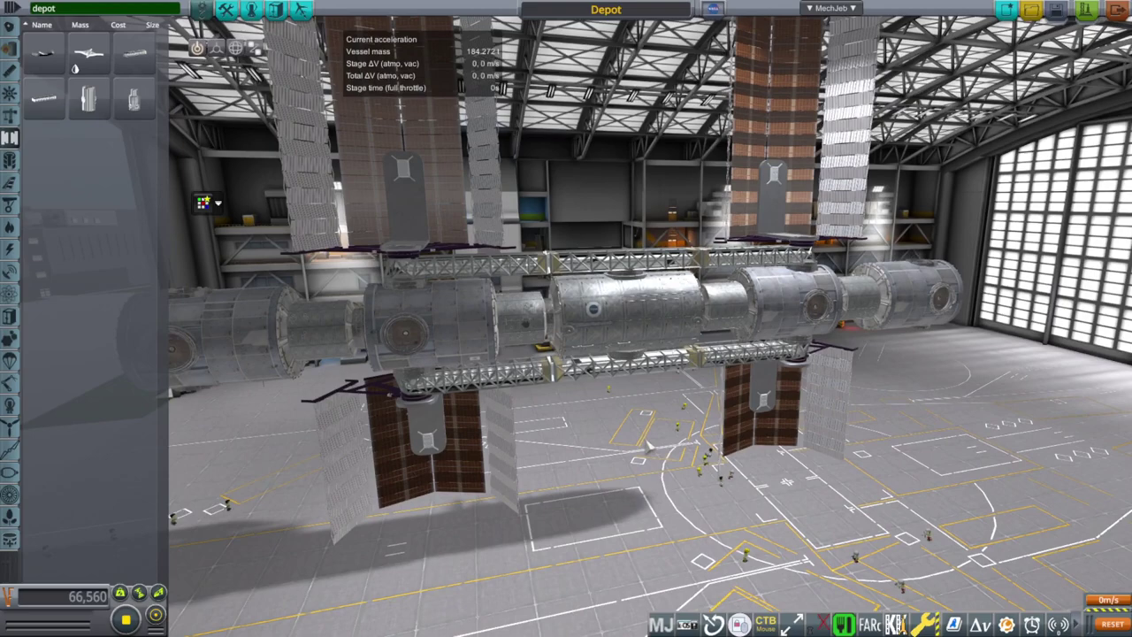
scroll(649, 446, up, 2)
scroll(648, 447, up, 1)
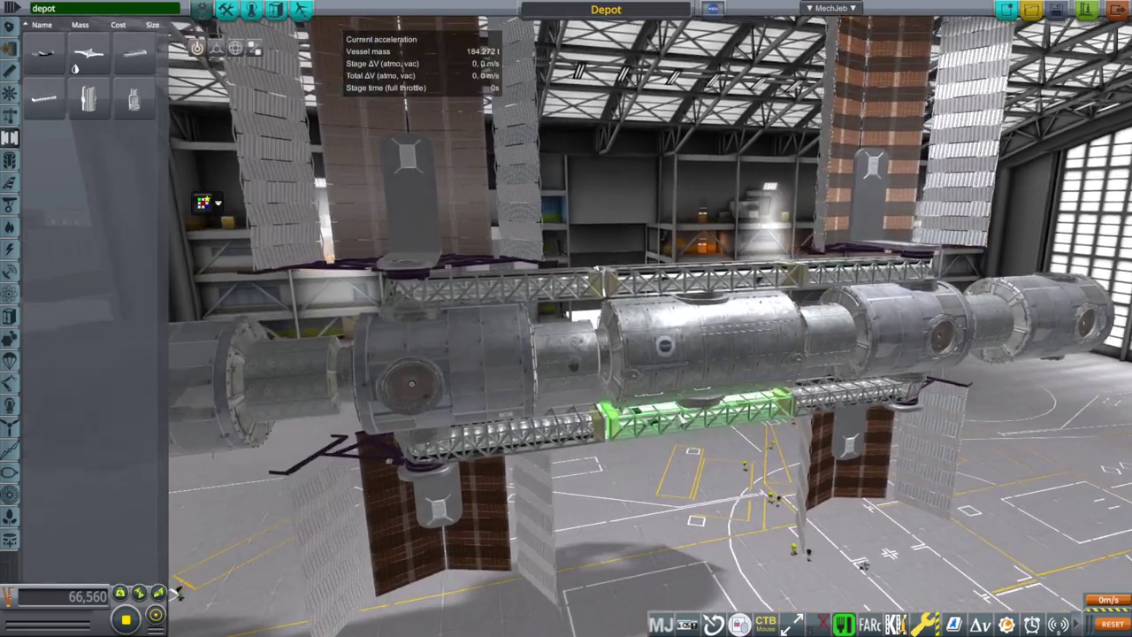
drag(633, 411, 620, 522)
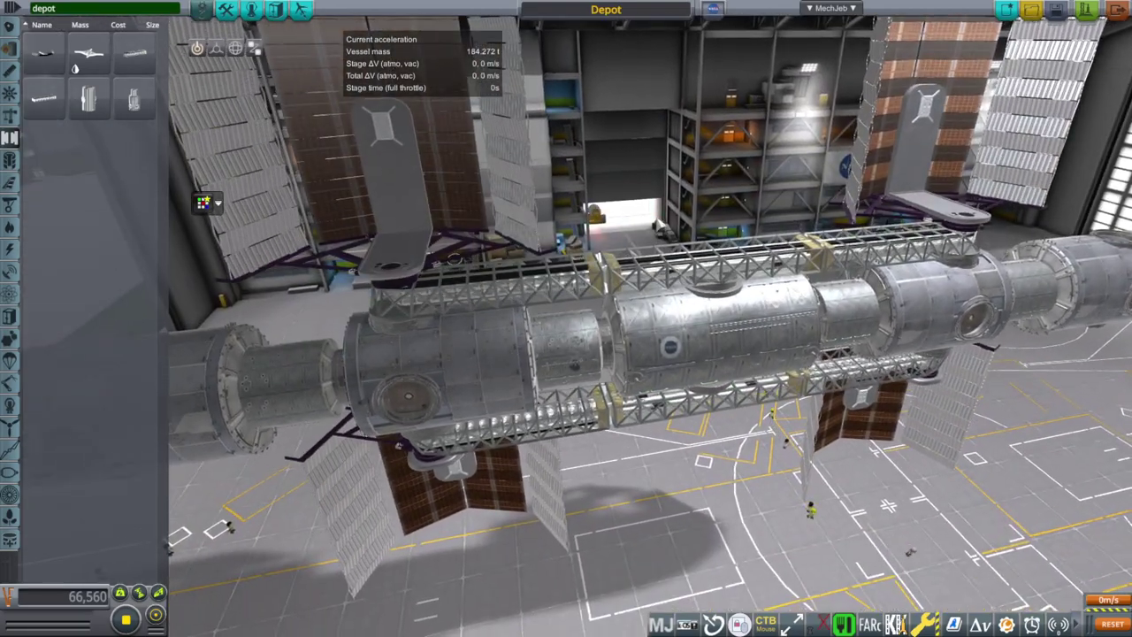
scroll(656, 222, down, 3)
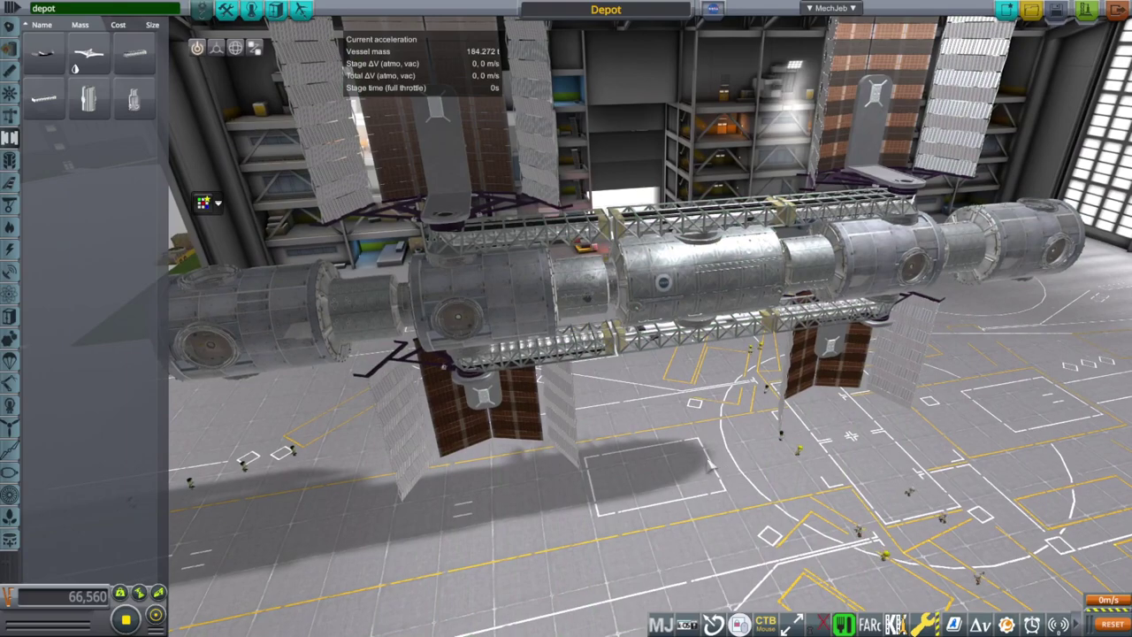
drag(705, 442, 548, 319)
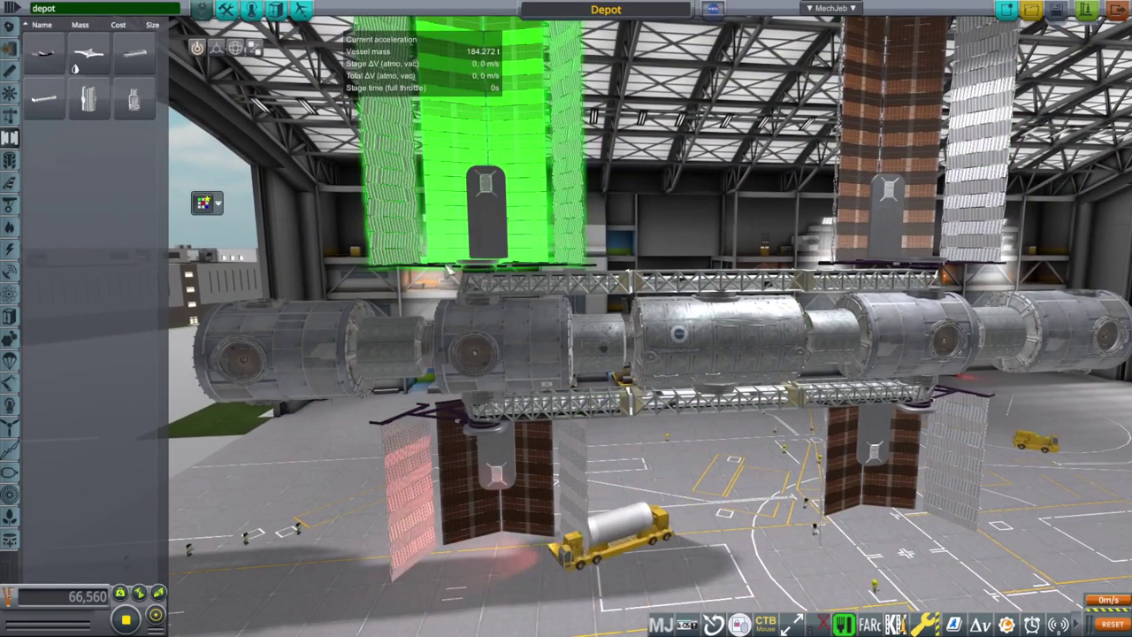
right_click(450, 266)
scroll(446, 268, up, 3)
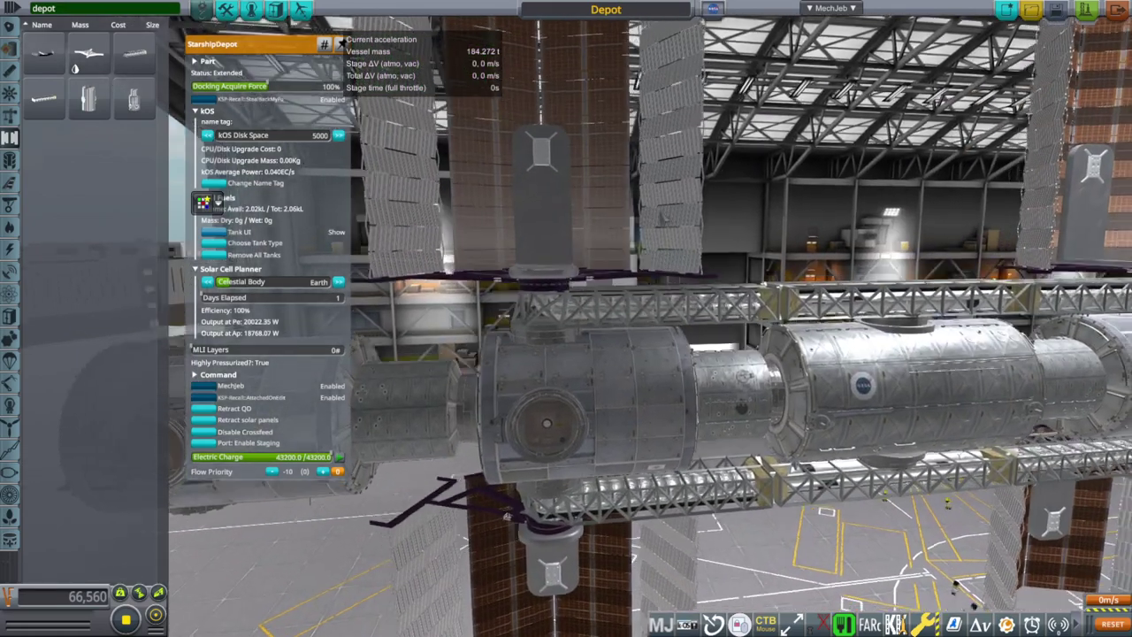
drag(405, 189, 559, 315)
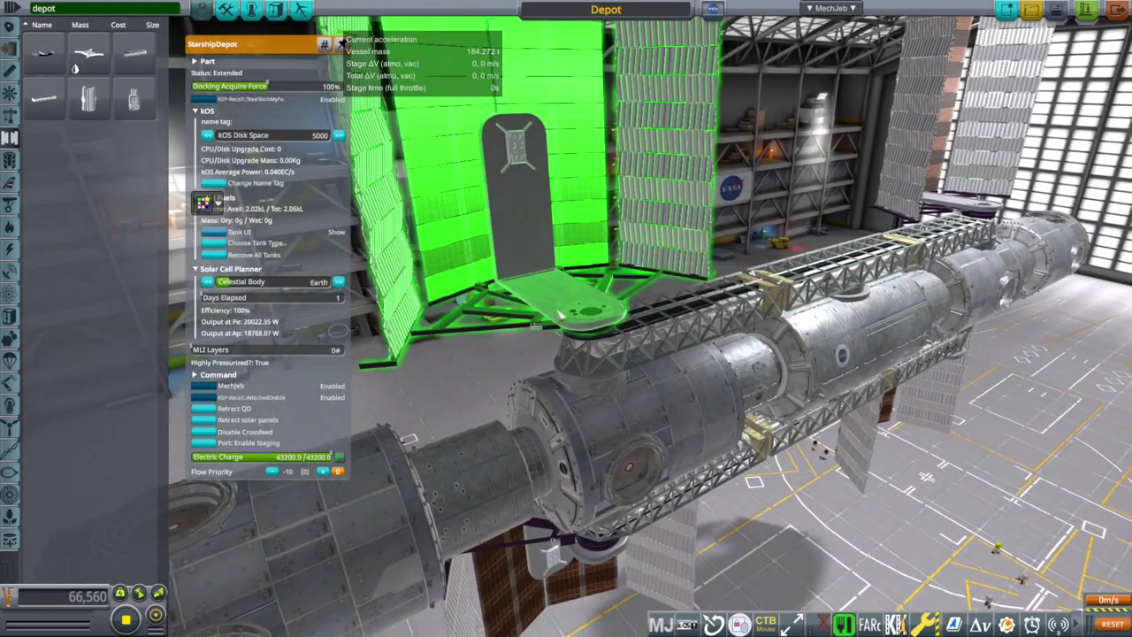
click(204, 426)
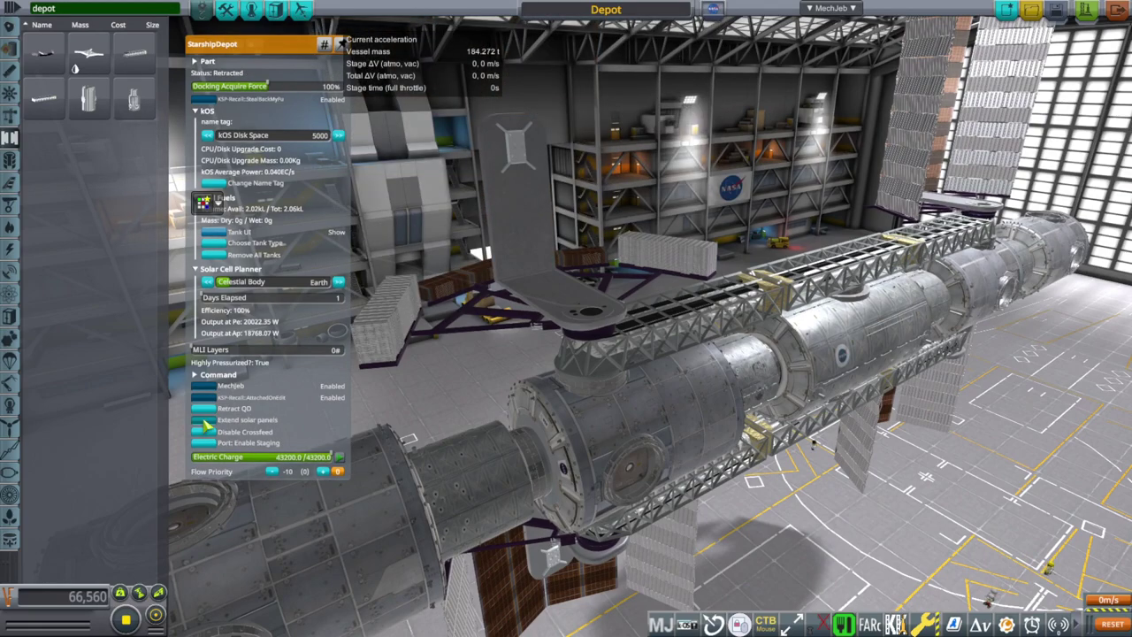
click(204, 426)
Examine the depot station's modules, trusses, docking arms and solar arrays from both ends, from the side and from above
scroll(250, 609, up, 3)
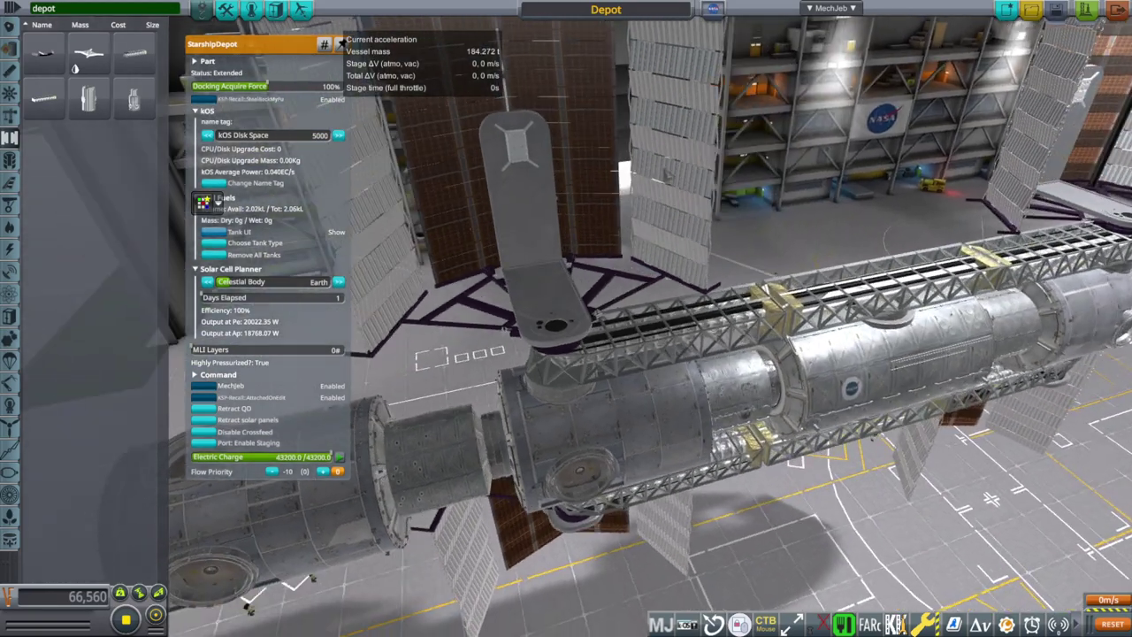
drag(669, 176, 583, 236)
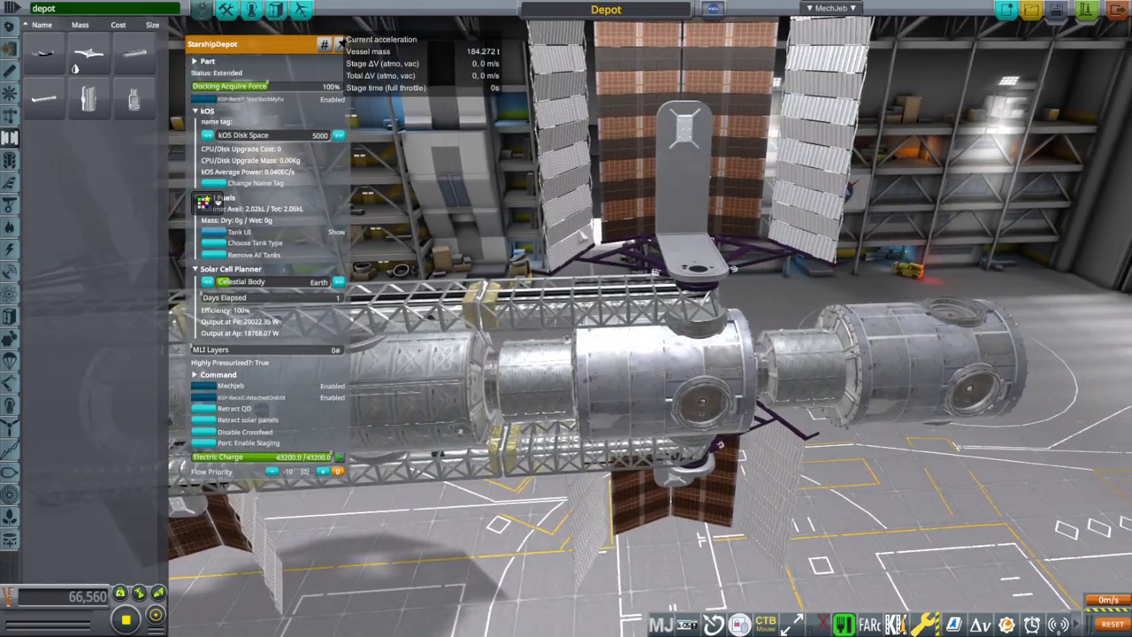
drag(947, 254, 961, 147)
scroll(959, 259, down, 3)
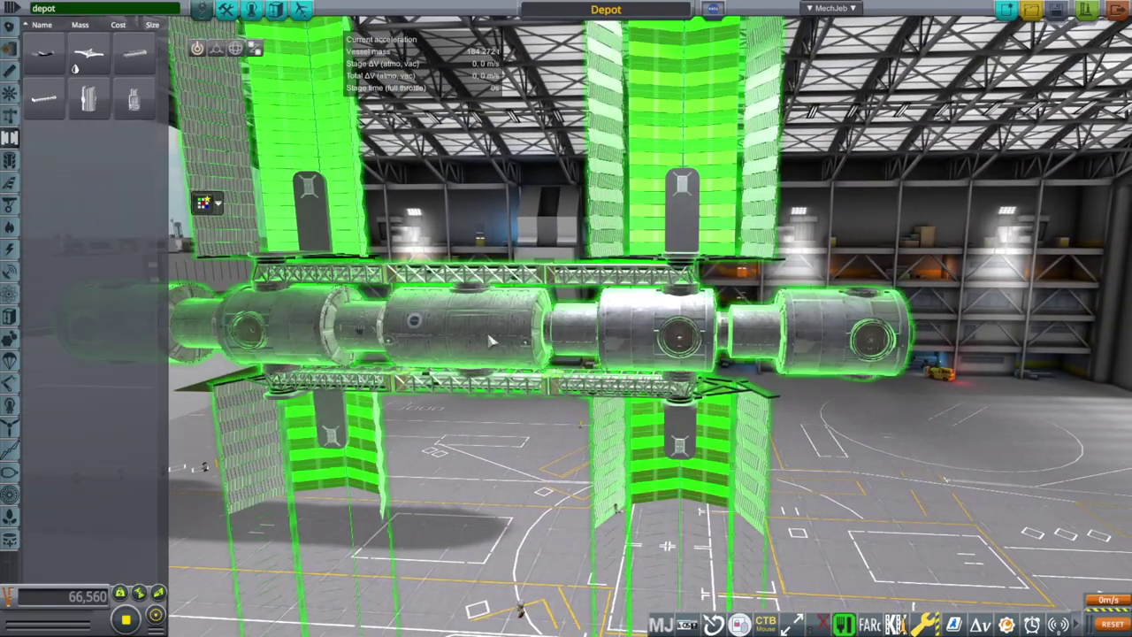
drag(851, 327, 312, 326)
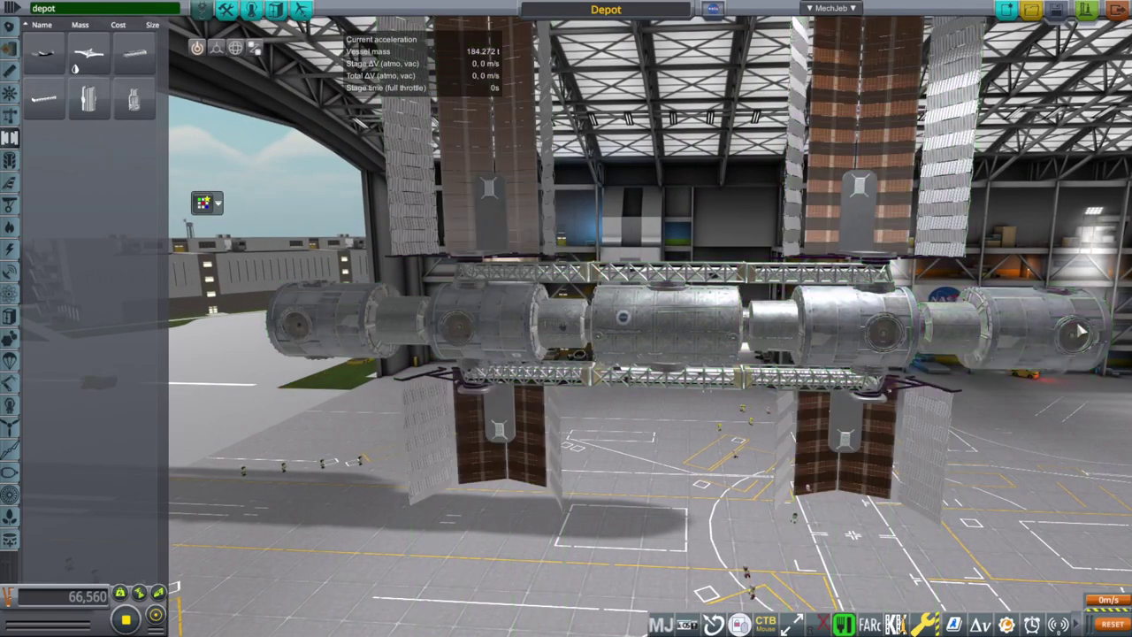
scroll(1080, 331, up, 5)
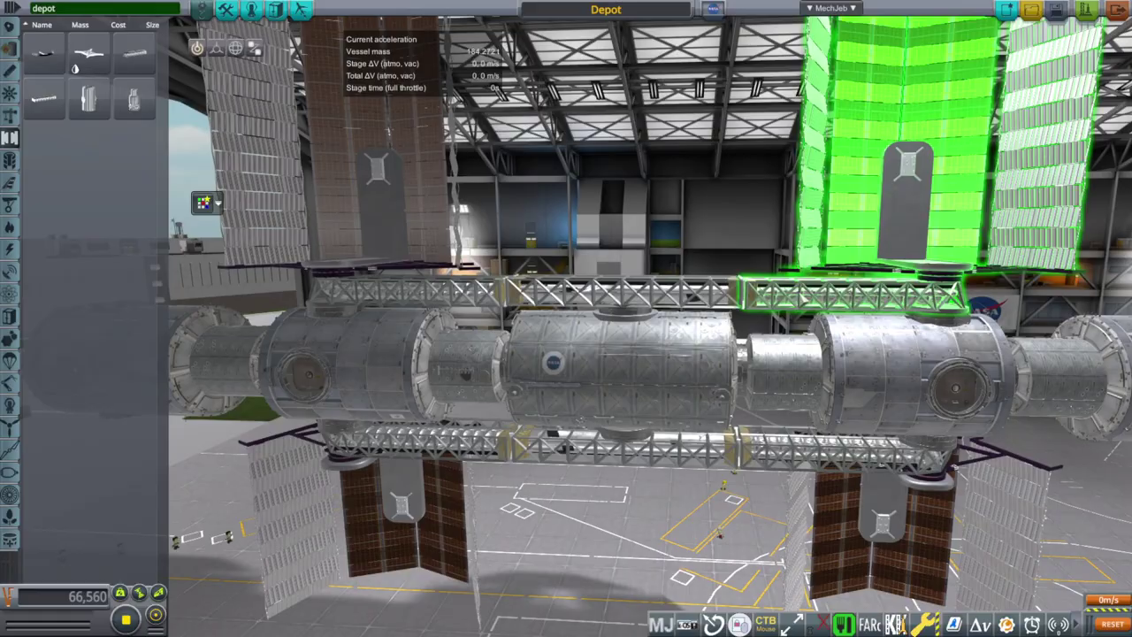
middle_click(345, 292)
drag(619, 292, 878, 484)
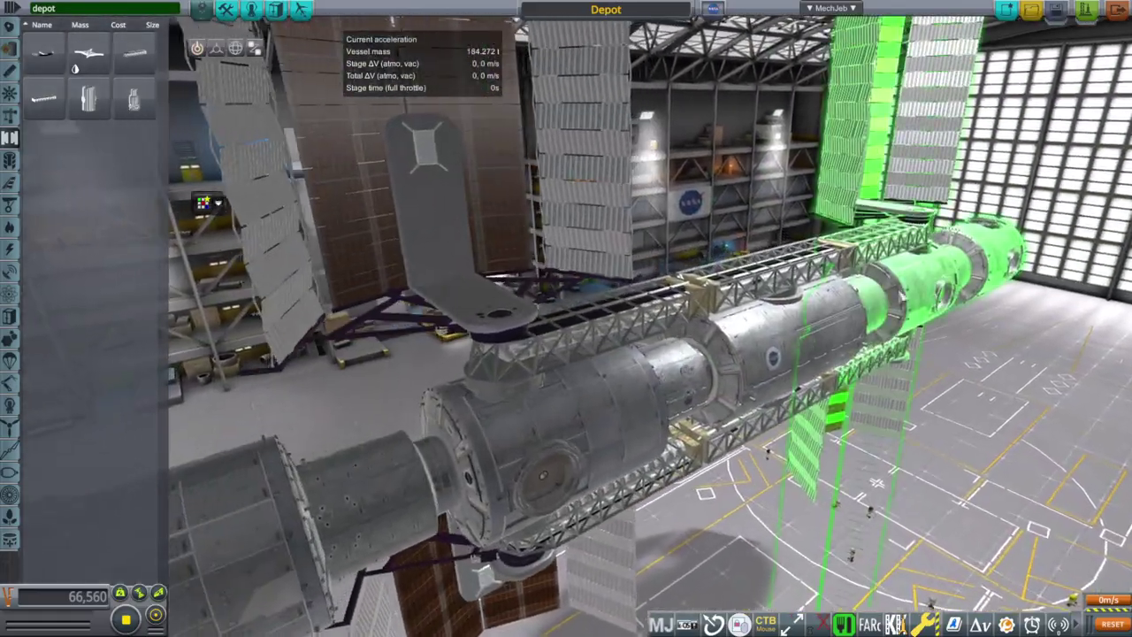
middle_click(756, 281)
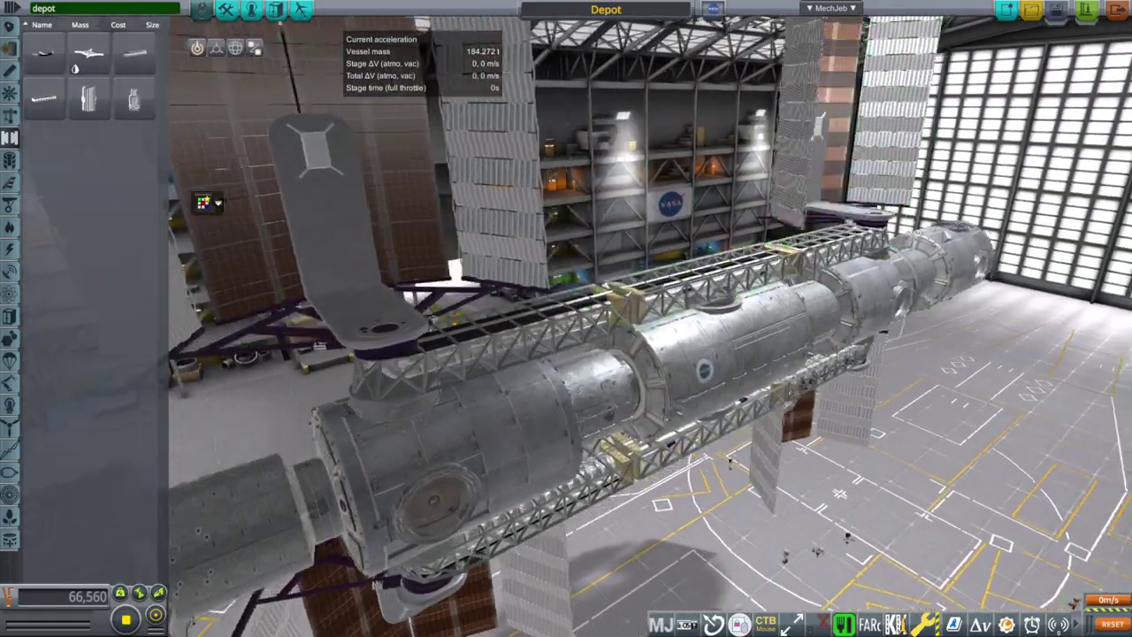
drag(756, 281, 643, 246)
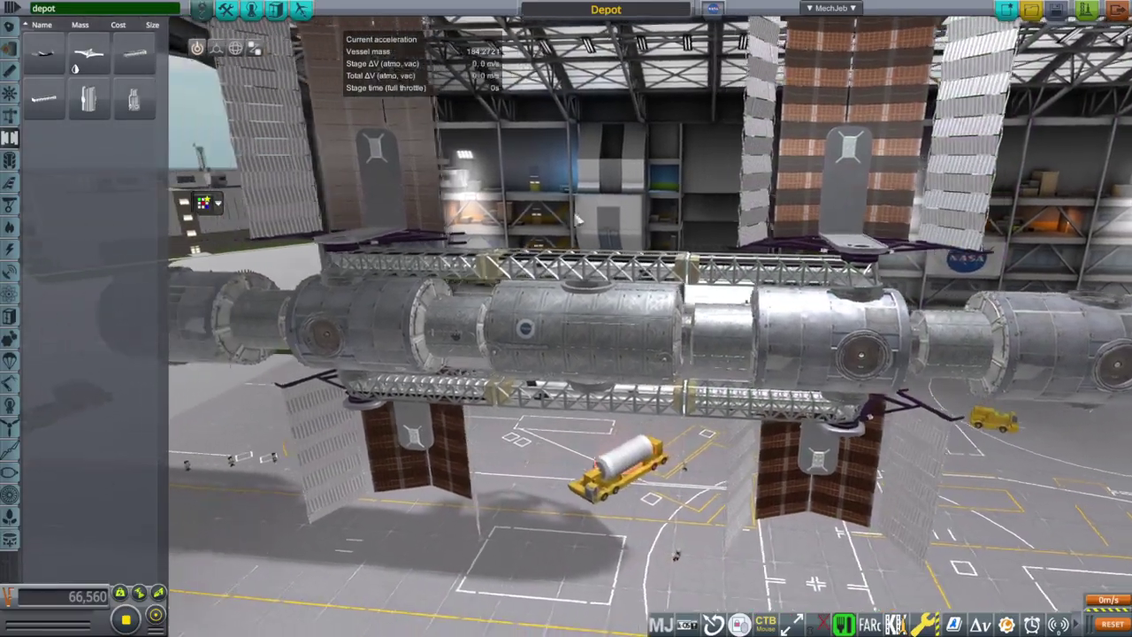
drag(577, 220, 602, 269)
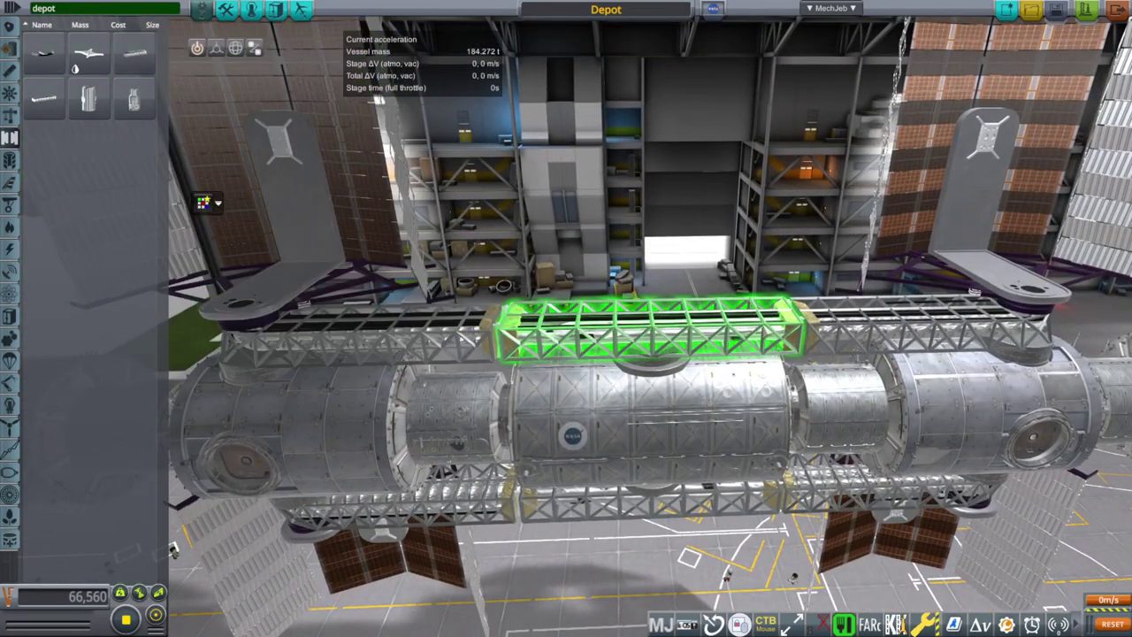
scroll(526, 250, down, 3)
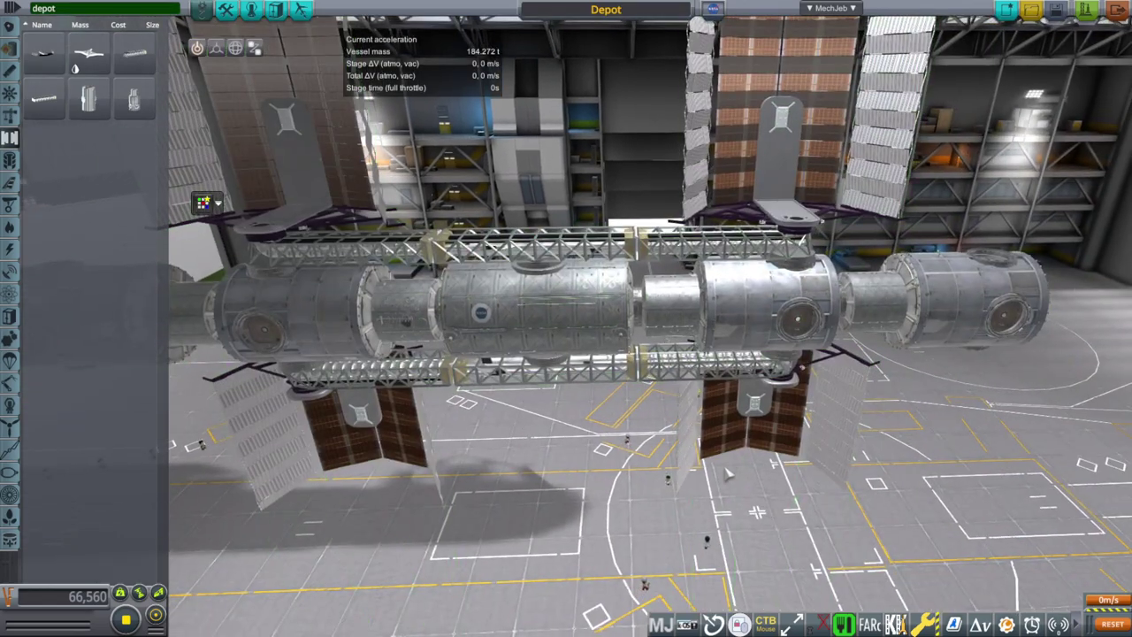
drag(729, 472, 684, 519)
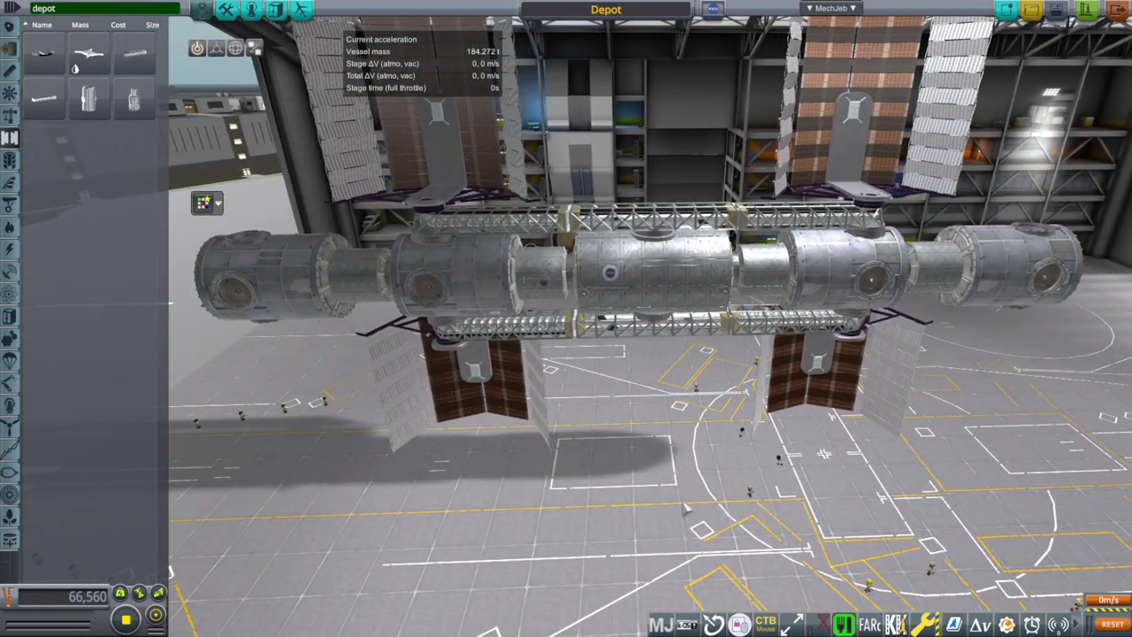
scroll(584, 361, up, 5)
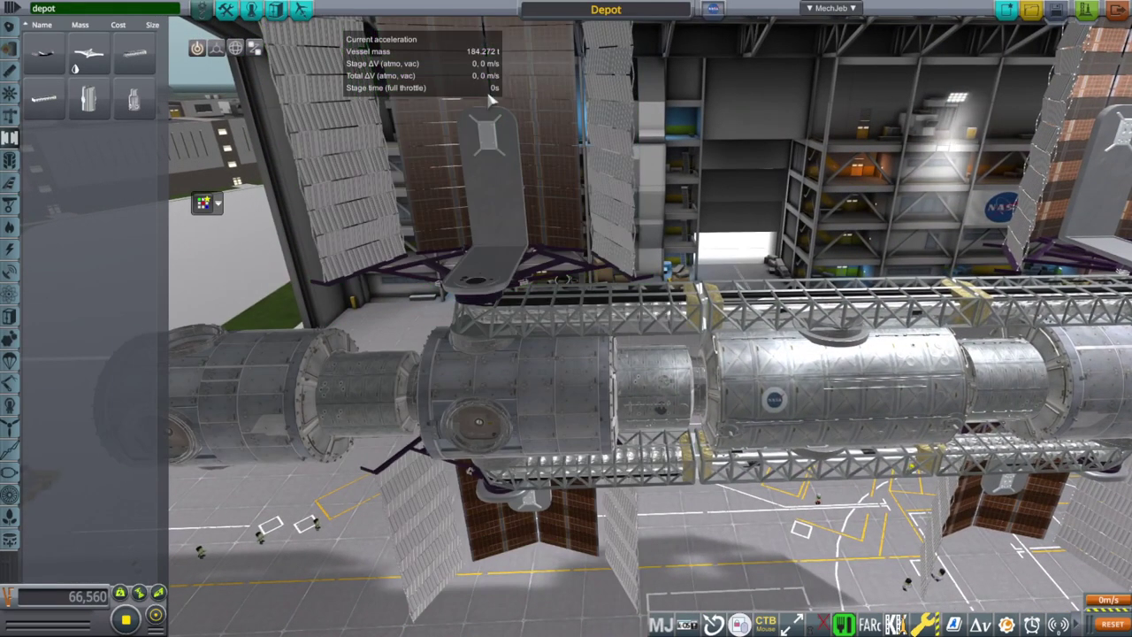
drag(486, 131, 786, 130)
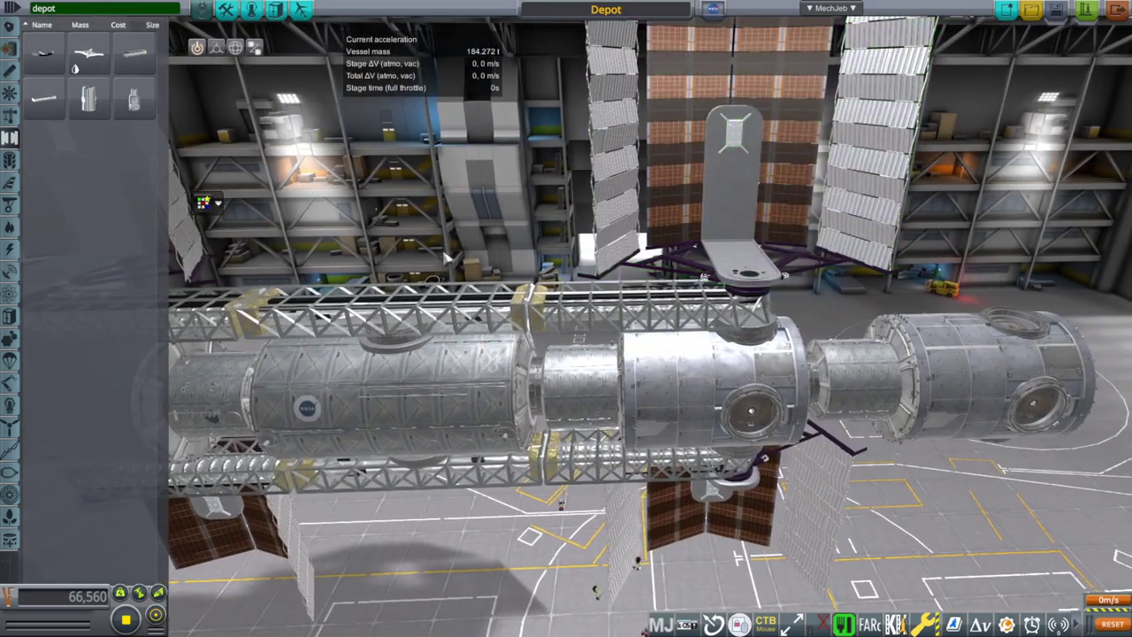
drag(447, 256, 665, 152)
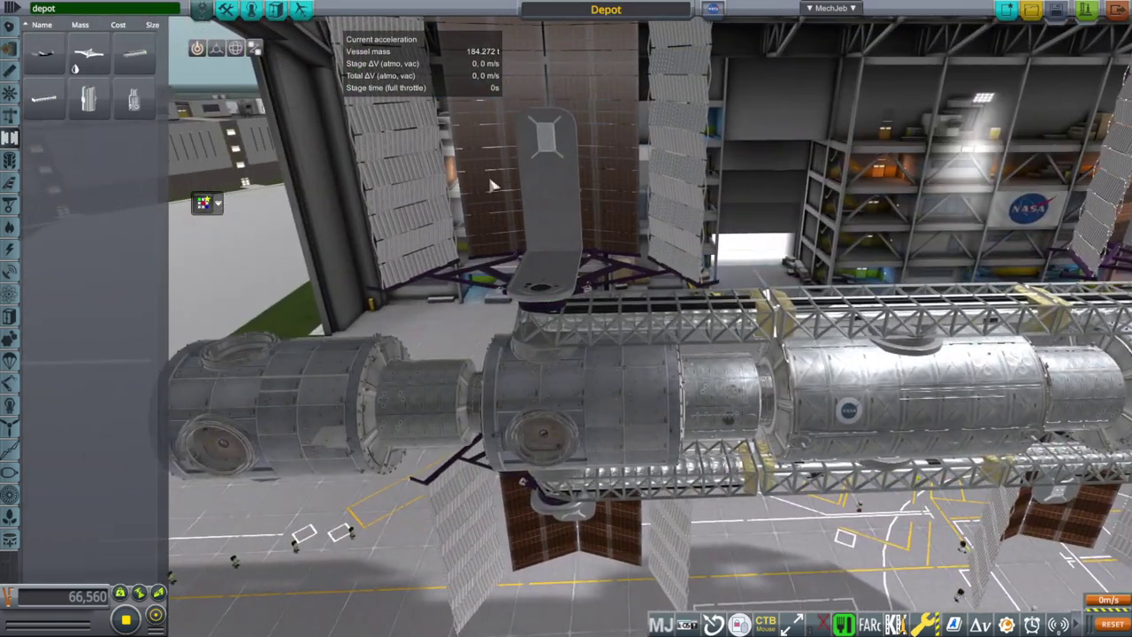
drag(831, 154, 624, 201)
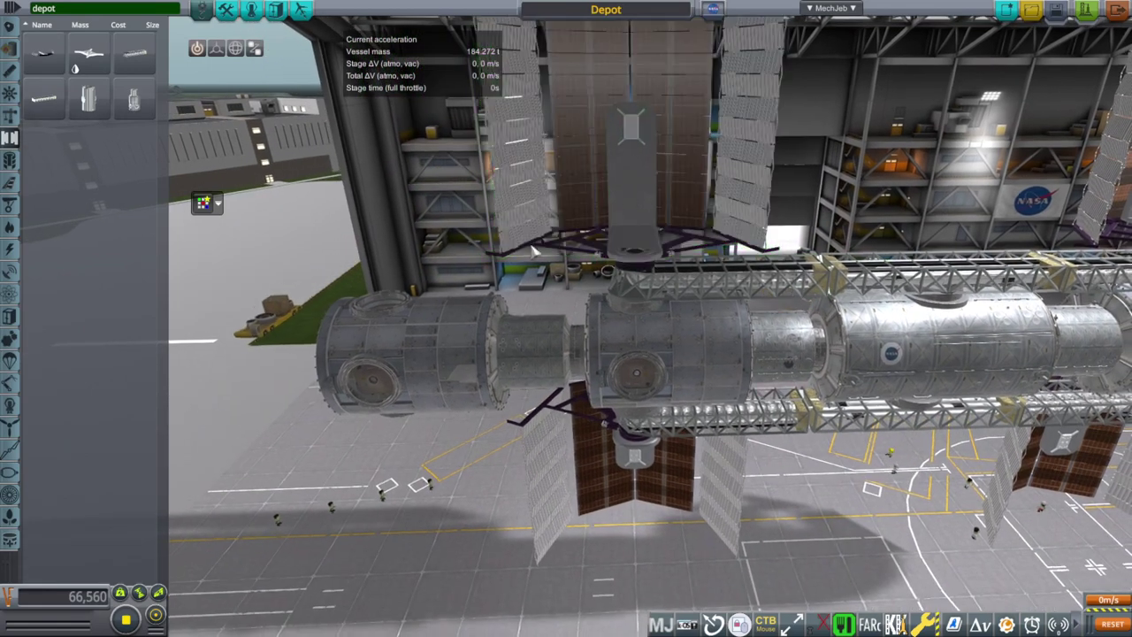
drag(695, 269, 482, 204)
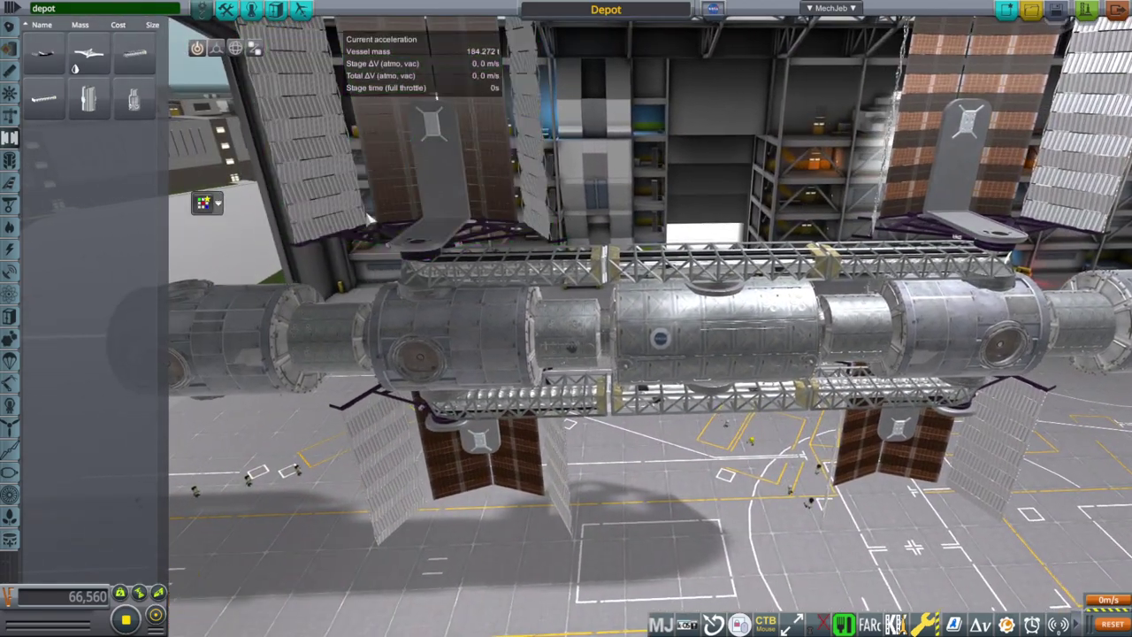
drag(737, 171, 582, 171)
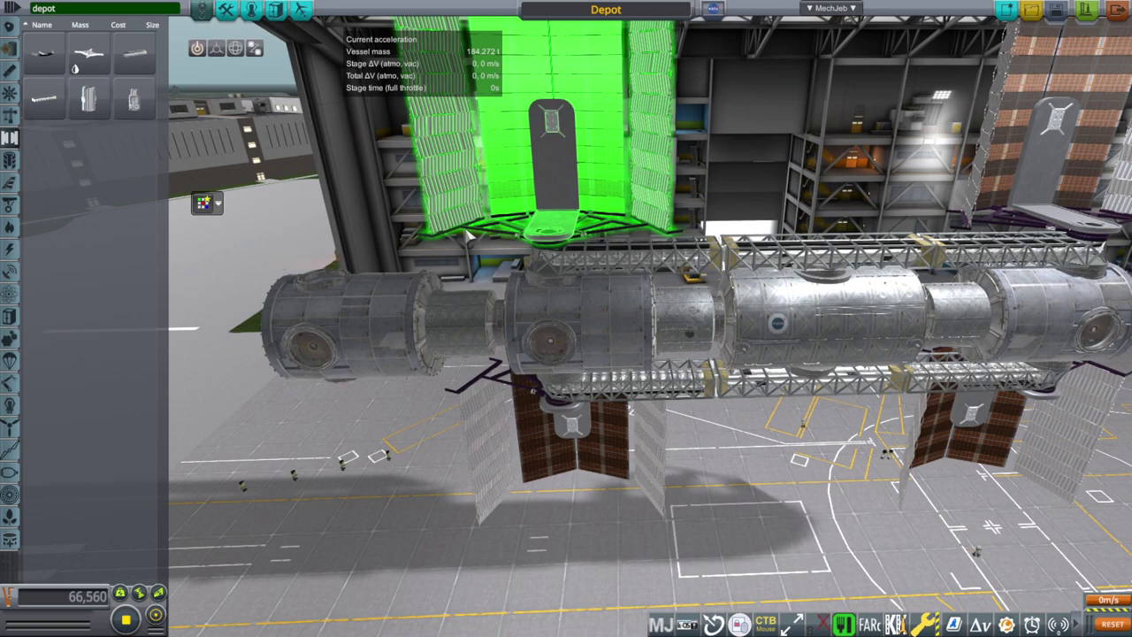
drag(503, 235, 566, 211)
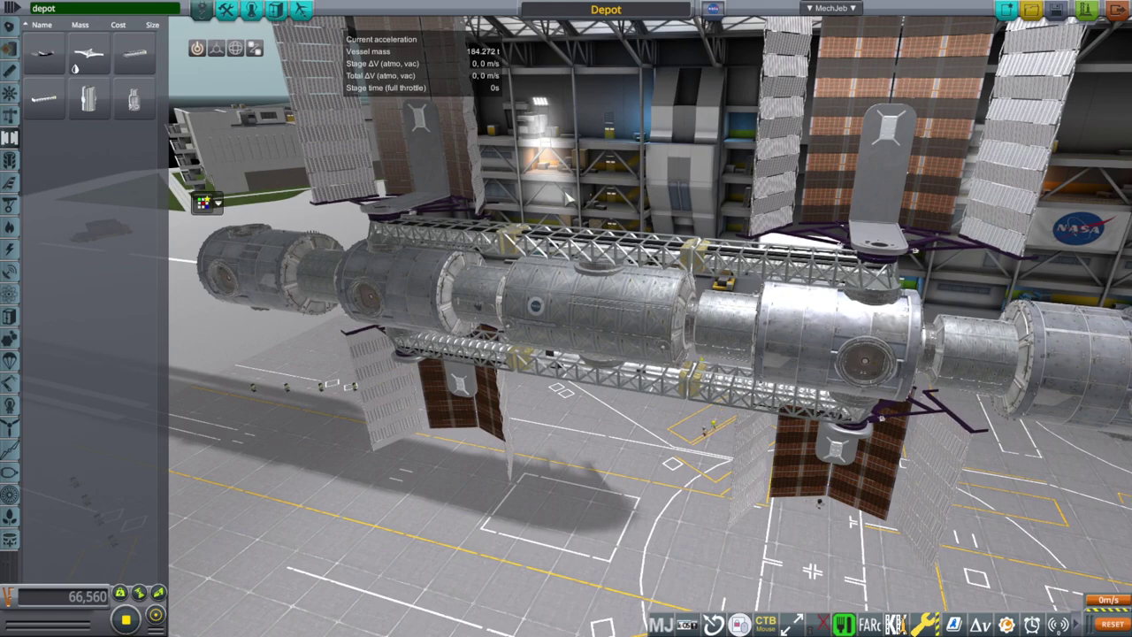
drag(569, 188, 826, 464)
drag(407, 266, 363, 270)
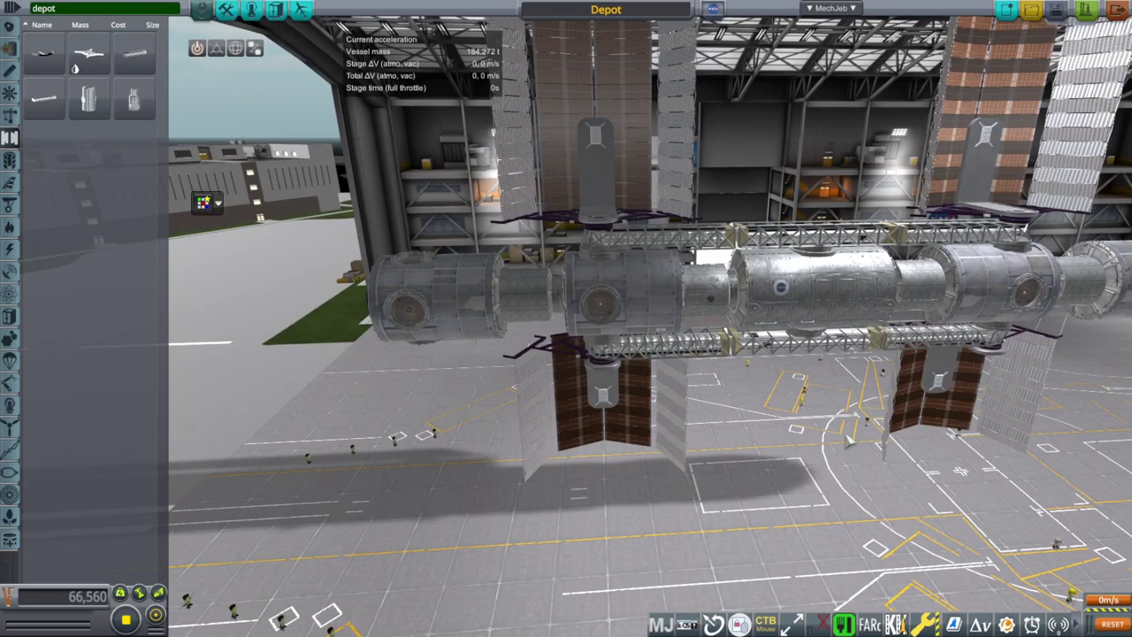
scroll(847, 439, up, 1)
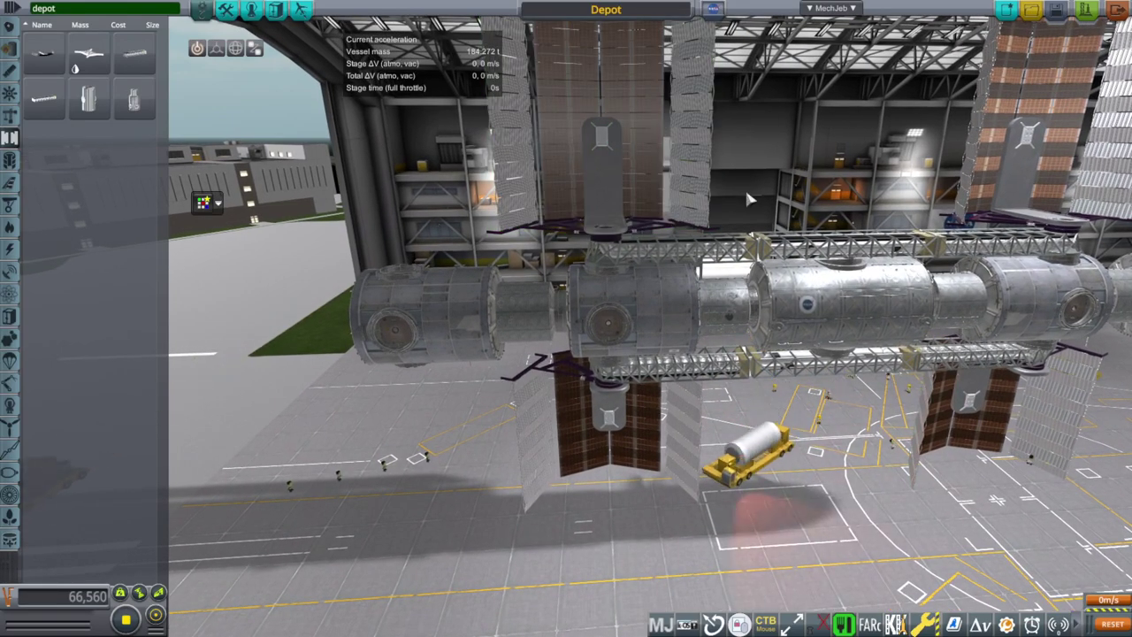
drag(749, 197, 478, 98)
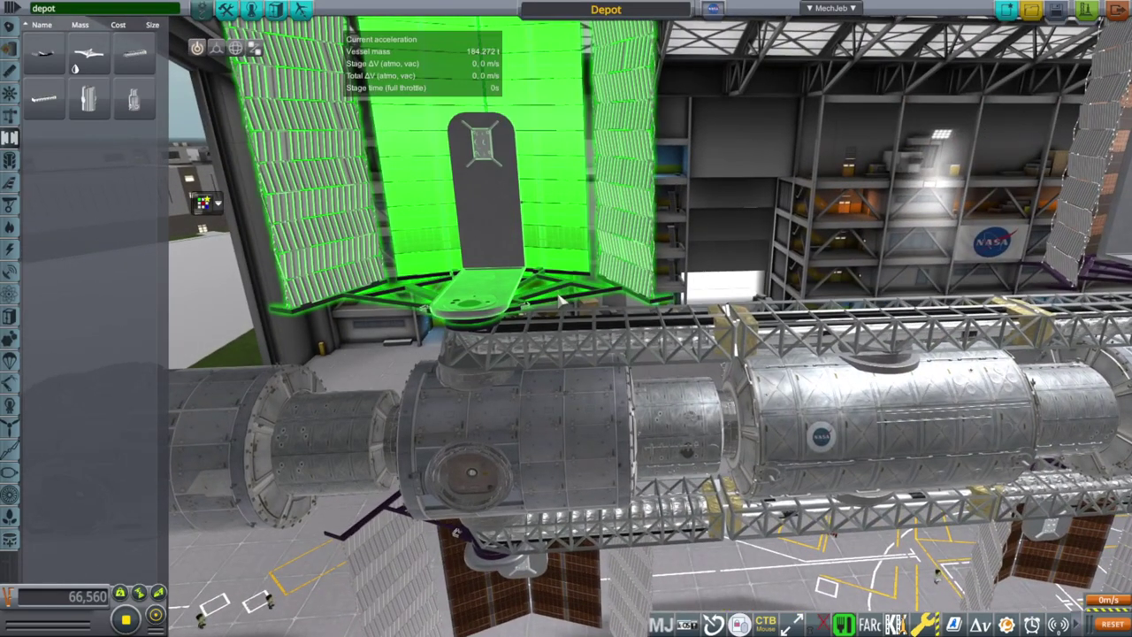
drag(598, 237, 647, 255)
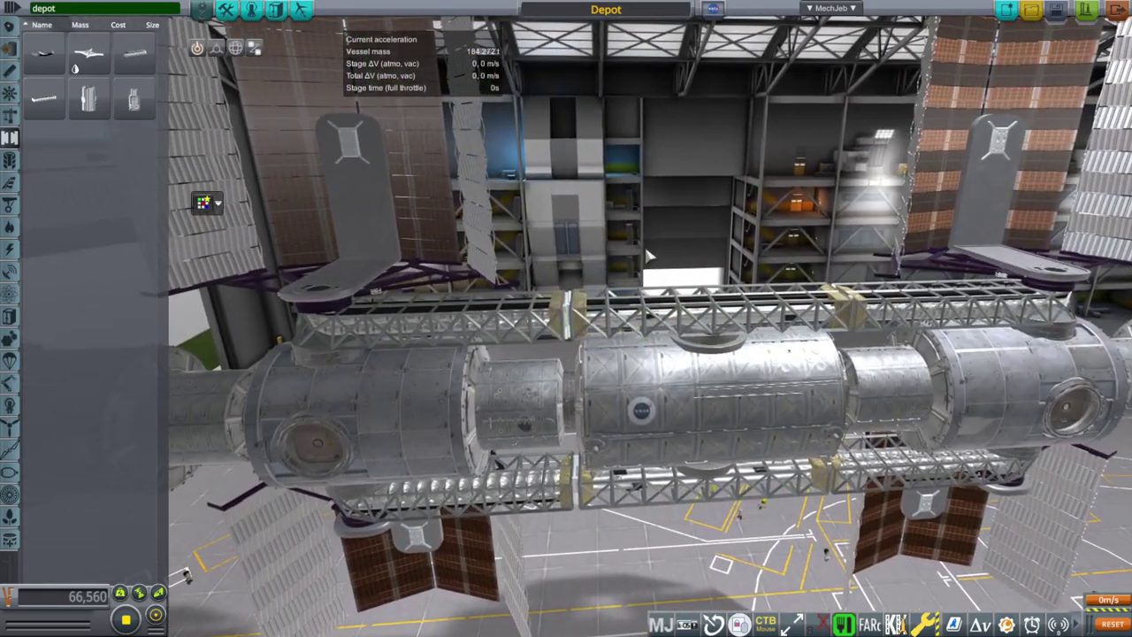
drag(412, 180, 444, 307)
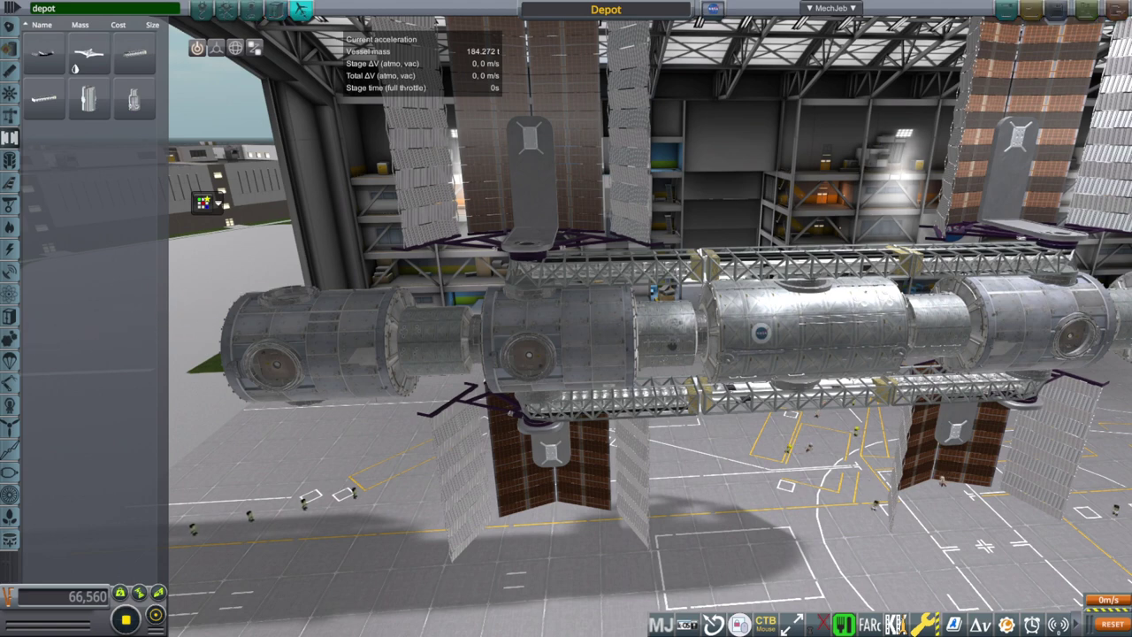
Switch to Blender and rotate Depot-Pivot by -115° about the global Z axis
key(alt+Tab)
drag(685, 412, 443, 422)
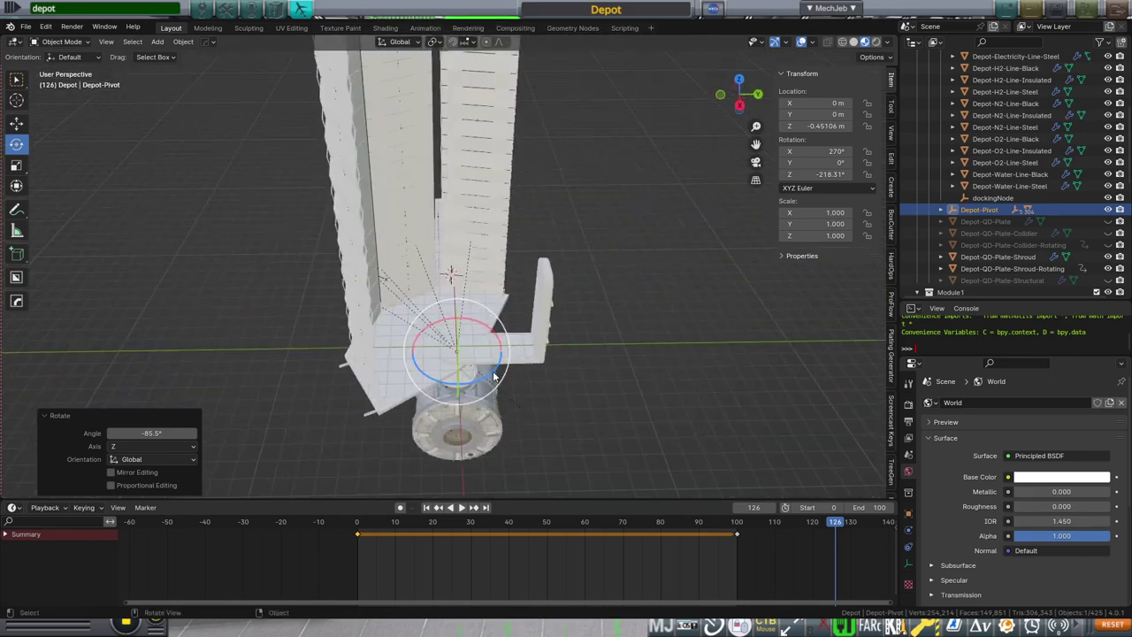
drag(485, 382, 411, 365)
drag(644, 372, 531, 340)
drag(646, 329, 766, 320)
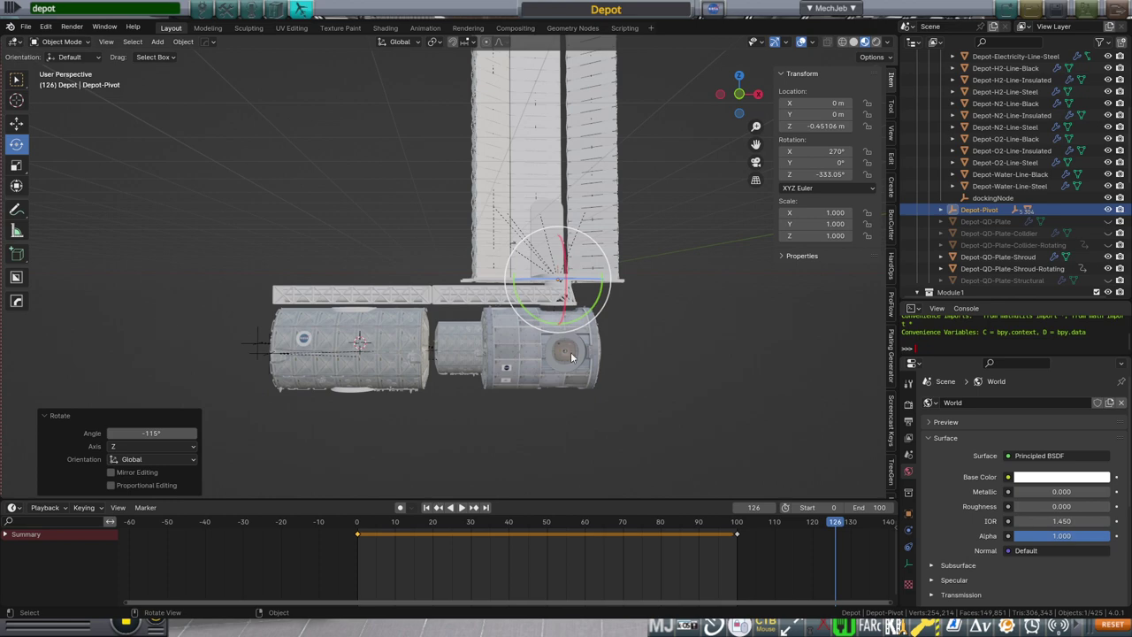
Rotate Depot-Pivot a further -121° about the global Z axis
drag(482, 331, 634, 327)
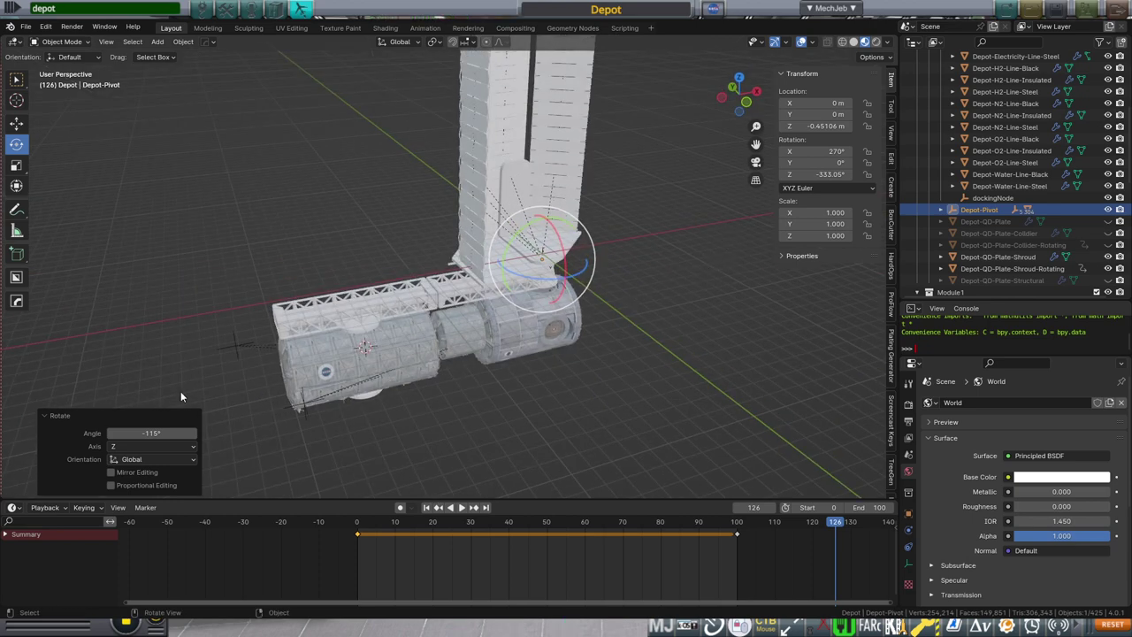
drag(120, 395, 734, 325)
drag(540, 84, 537, 195)
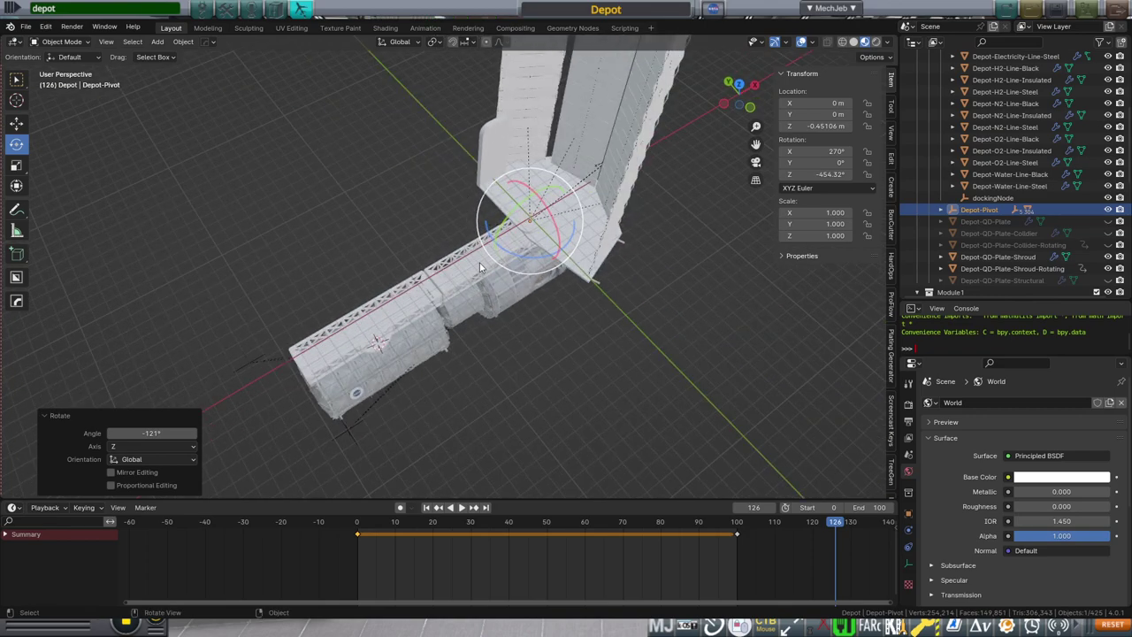
Try a free trackball rotation of Depot-Pivot by -13.8° and 35°, and undo the unwanted rotations
drag(526, 275, 619, 223)
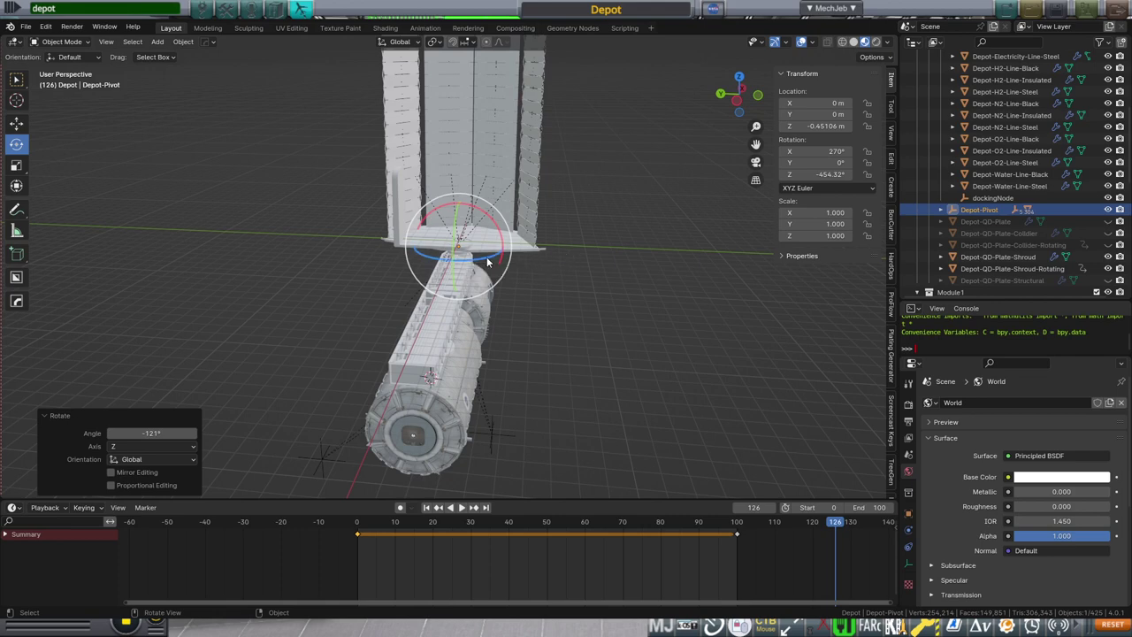
drag(486, 262, 518, 222)
drag(621, 240, 496, 228)
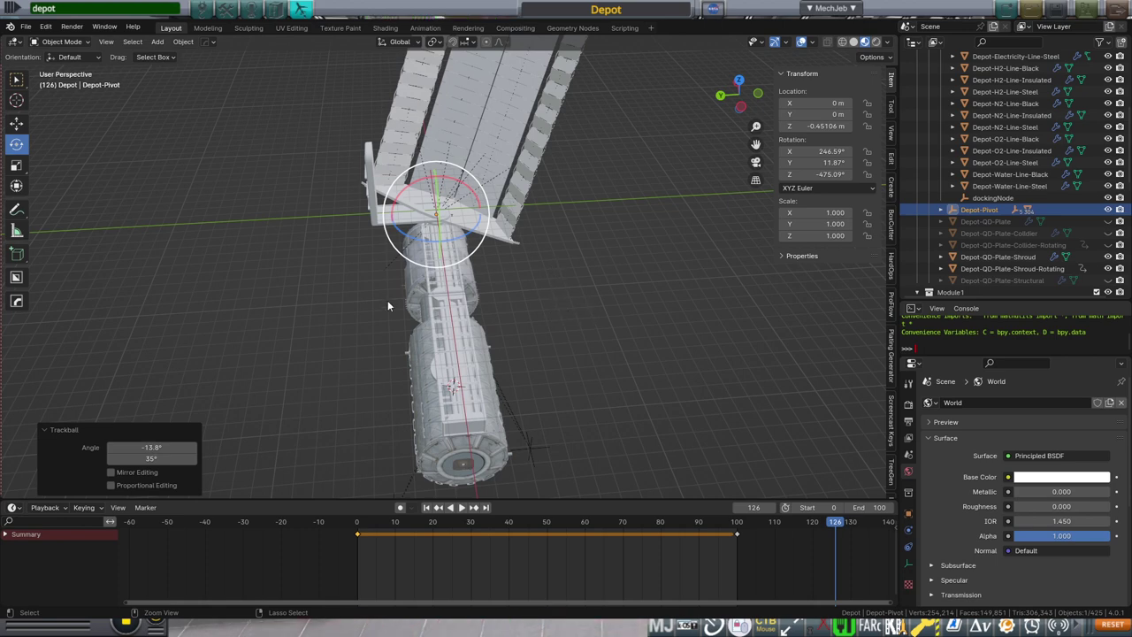
key(ctrl+z)
drag(473, 248, 489, 240)
key(ctrl+z)
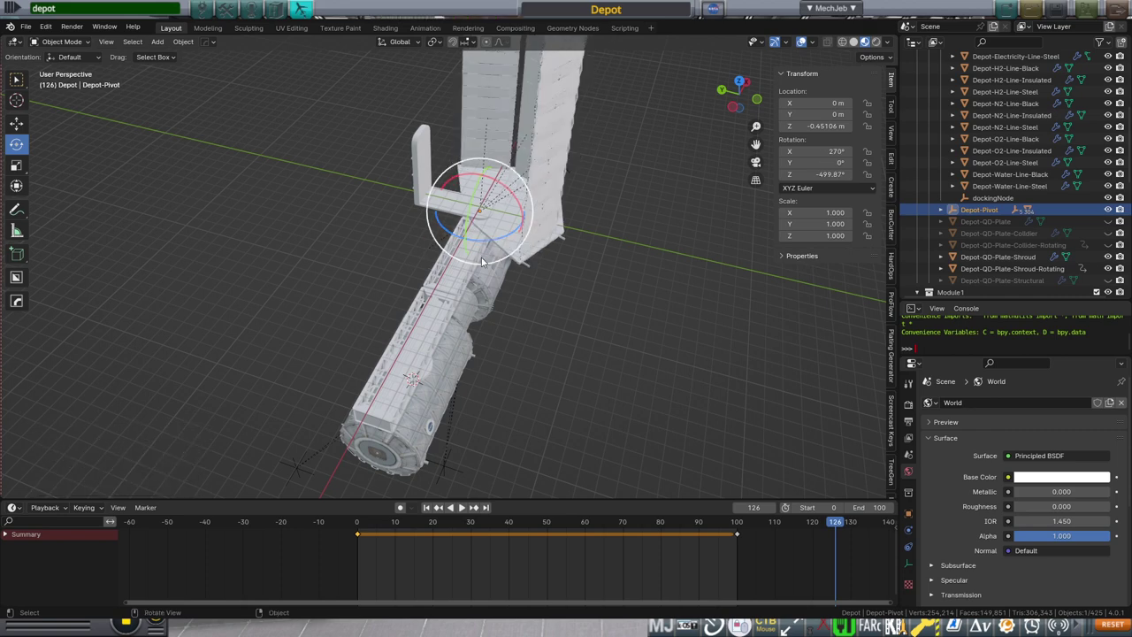
Rotate Depot-Pivot 141° about the global Z axis and set the timeline to frame 0 to fold the solar arrays
drag(494, 245, 513, 95)
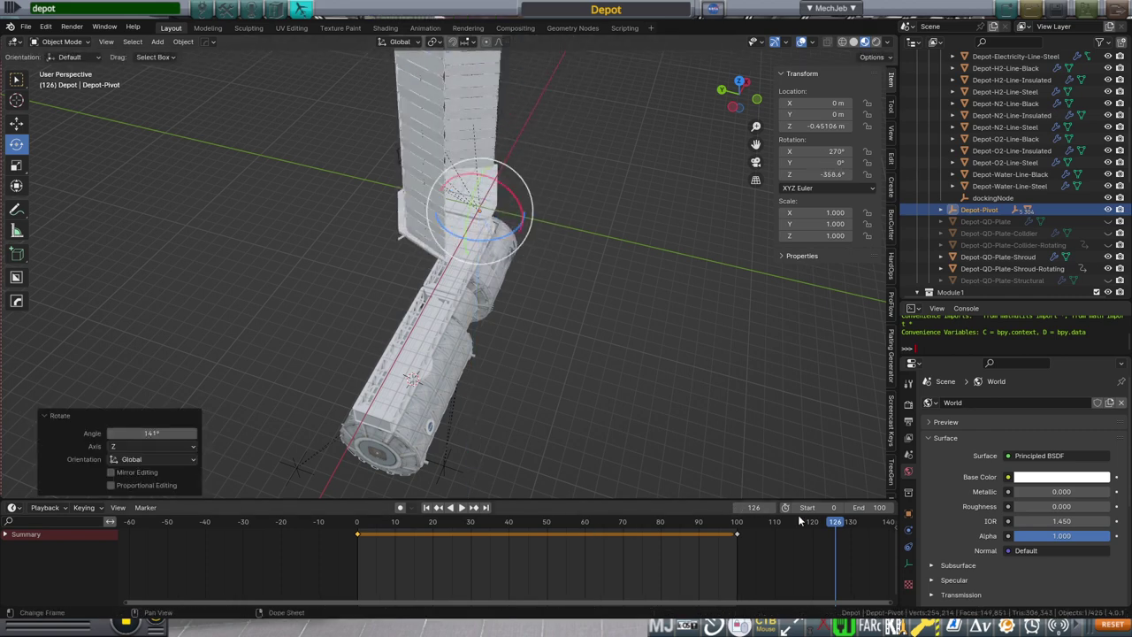
click(836, 523)
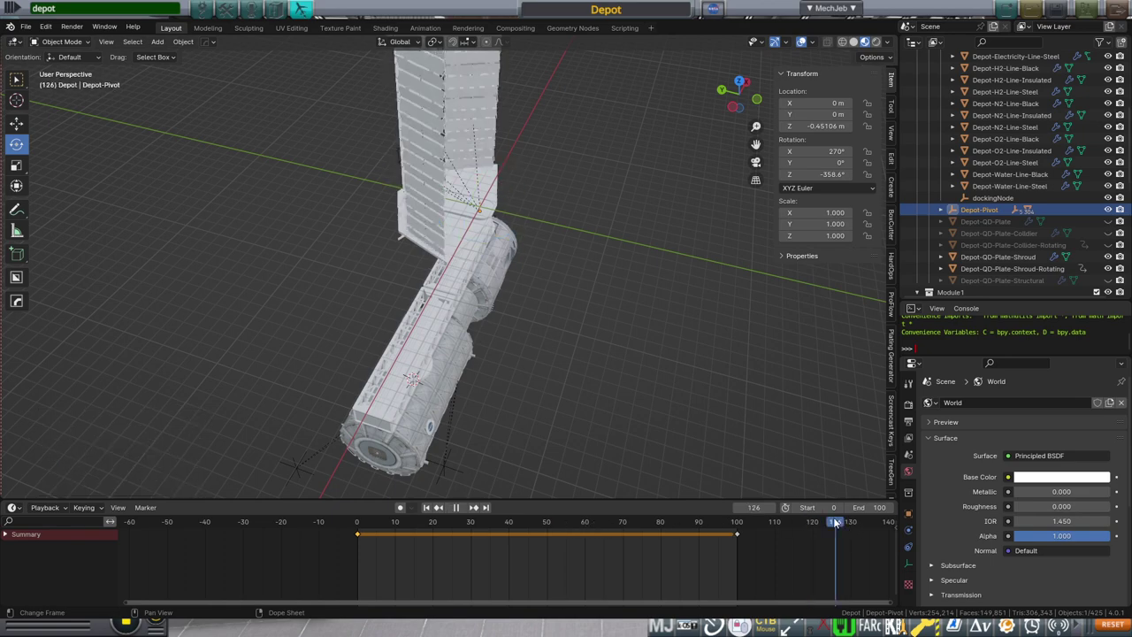
drag(739, 527, 348, 525)
drag(686, 372, 705, 249)
scroll(648, 280, up, 3)
scroll(706, 248, up, 3)
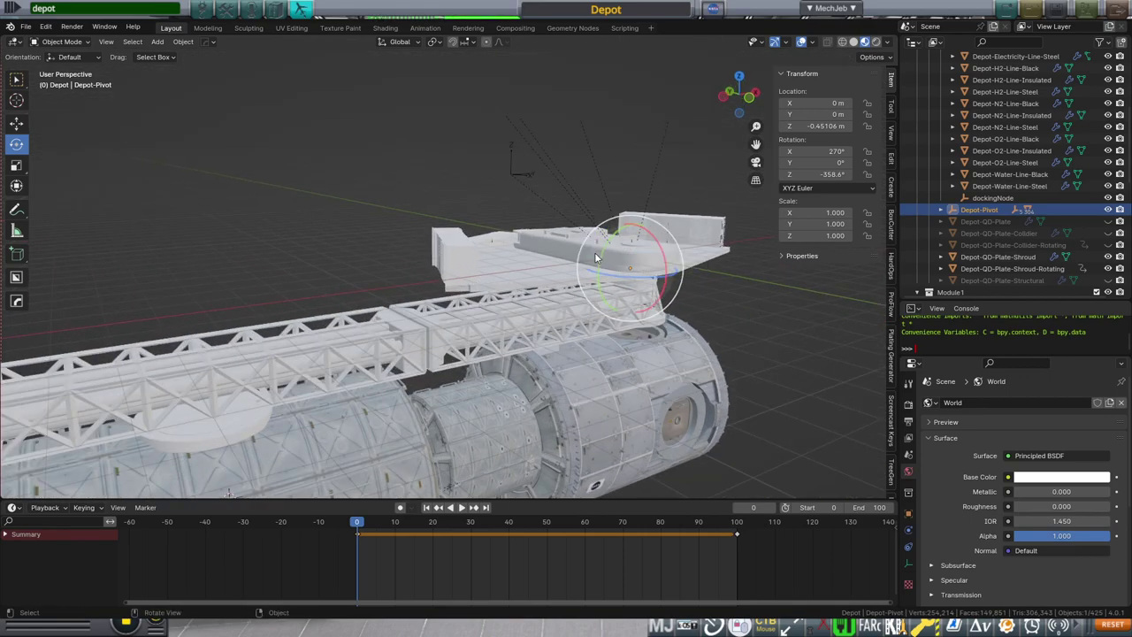
drag(596, 259, 703, 460)
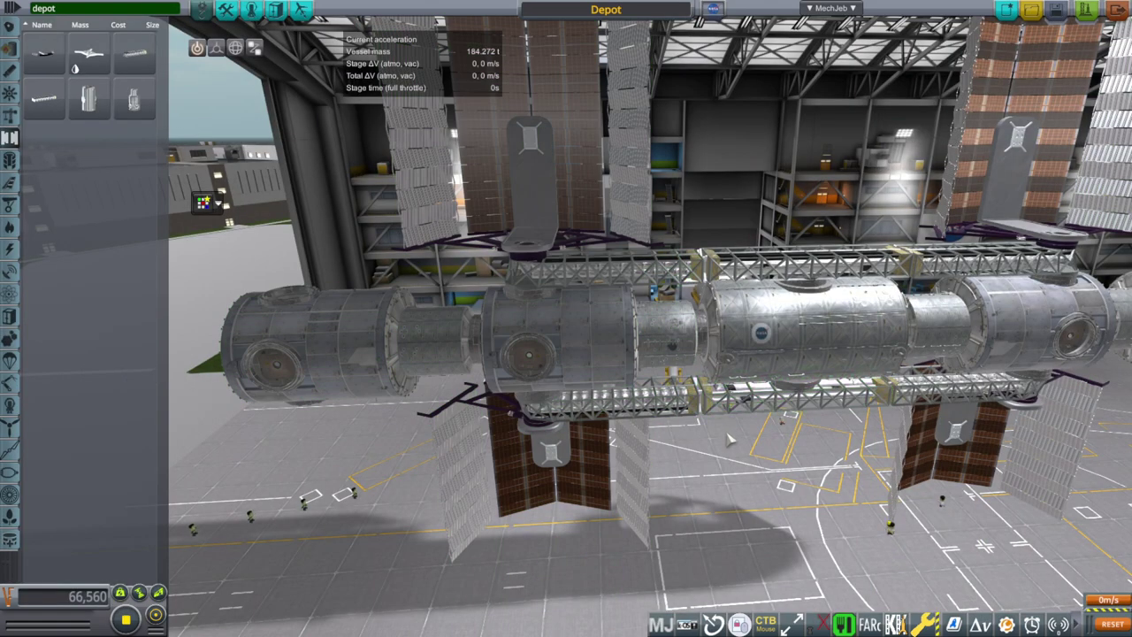
Switch back to the Kerbal Space Program vehicle editor and inspect the docking plate on the upper depot arm and its adjoining truss
mouse_move(760, 333)
mouse_down()
mouse_move(645, 333)
mouse_move(752, 332)
mouse_up()
drag(212, 177, 341, 271)
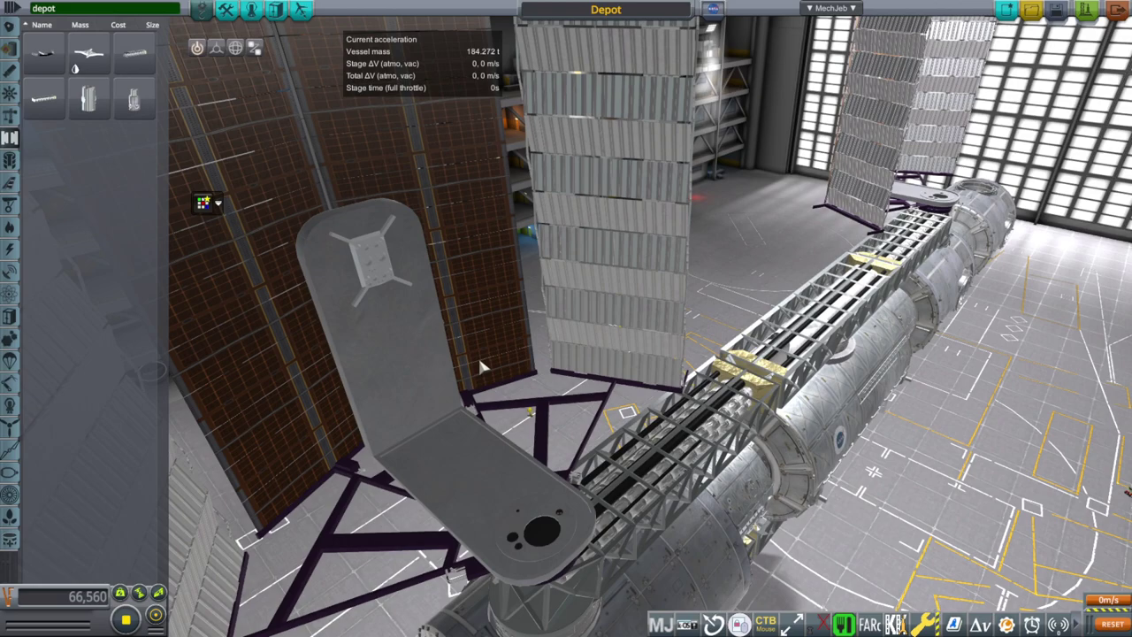
drag(481, 364, 403, 272)
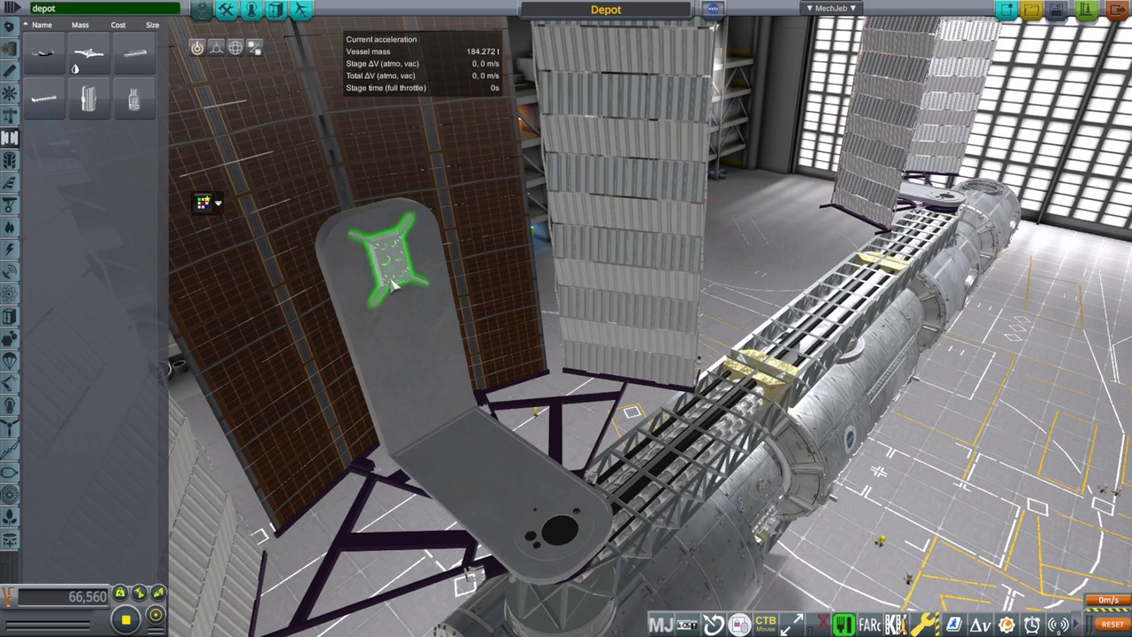
click(394, 279)
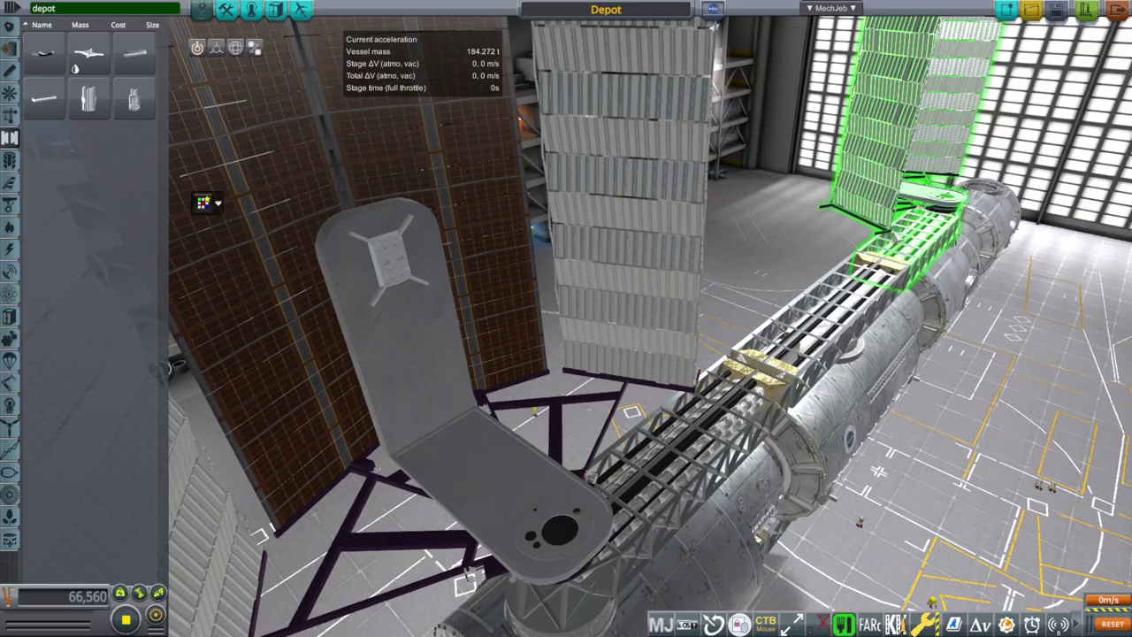
drag(929, 265, 818, 413)
drag(762, 441, 752, 410)
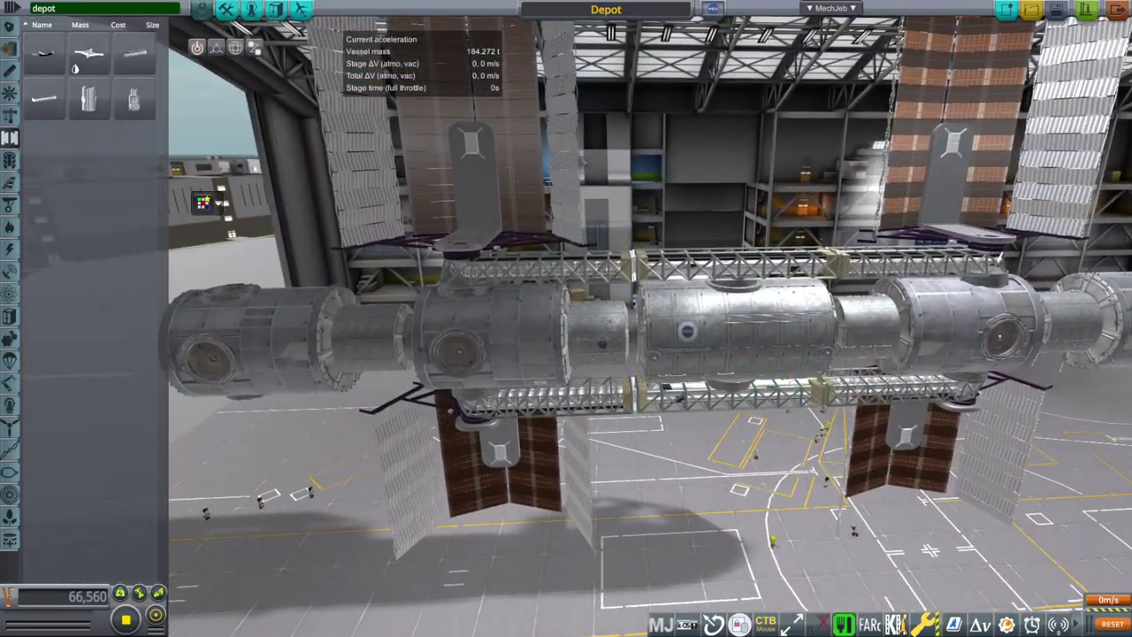
Examine the depot station's arms, trusses and solar arrays obliquely along its length, from above and from the side
drag(213, 142, 326, 159)
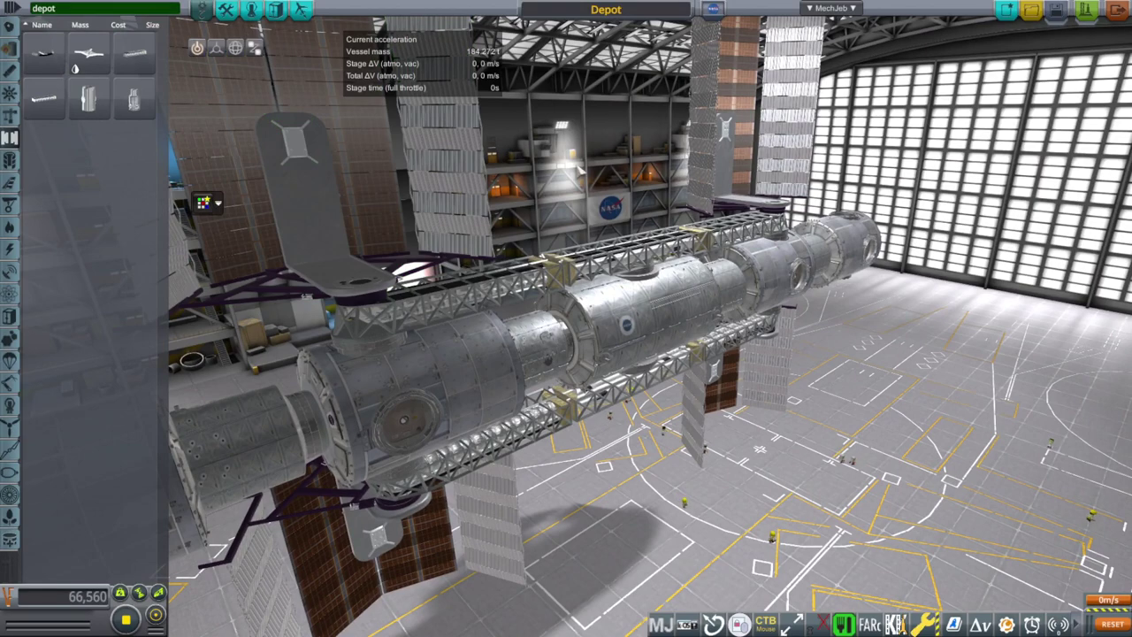
drag(580, 170, 526, 168)
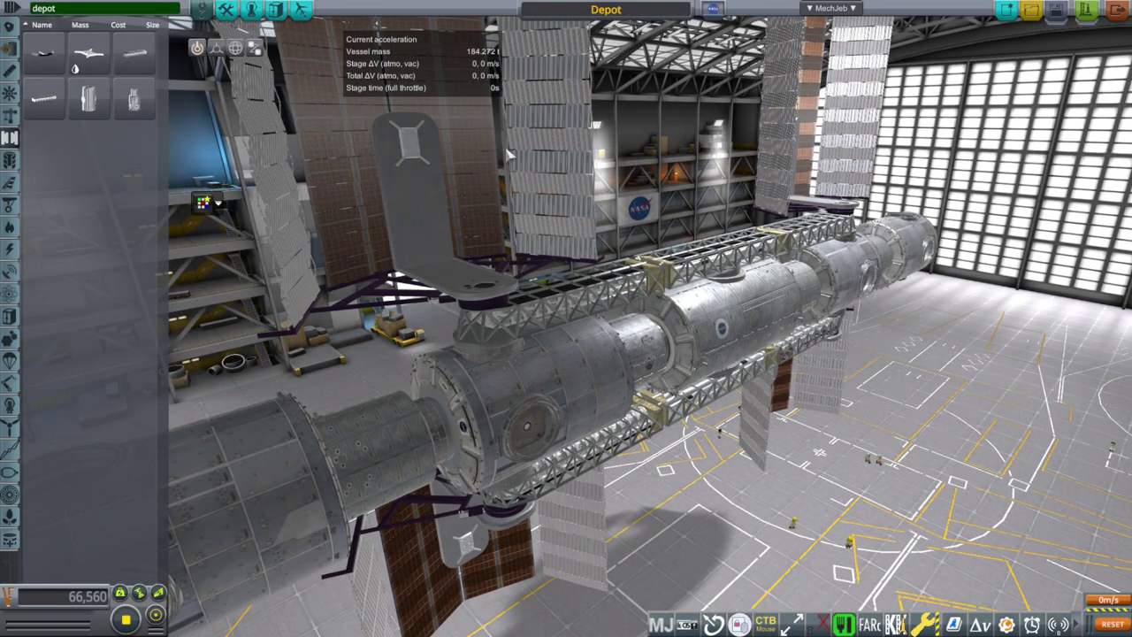
drag(509, 155, 589, 217)
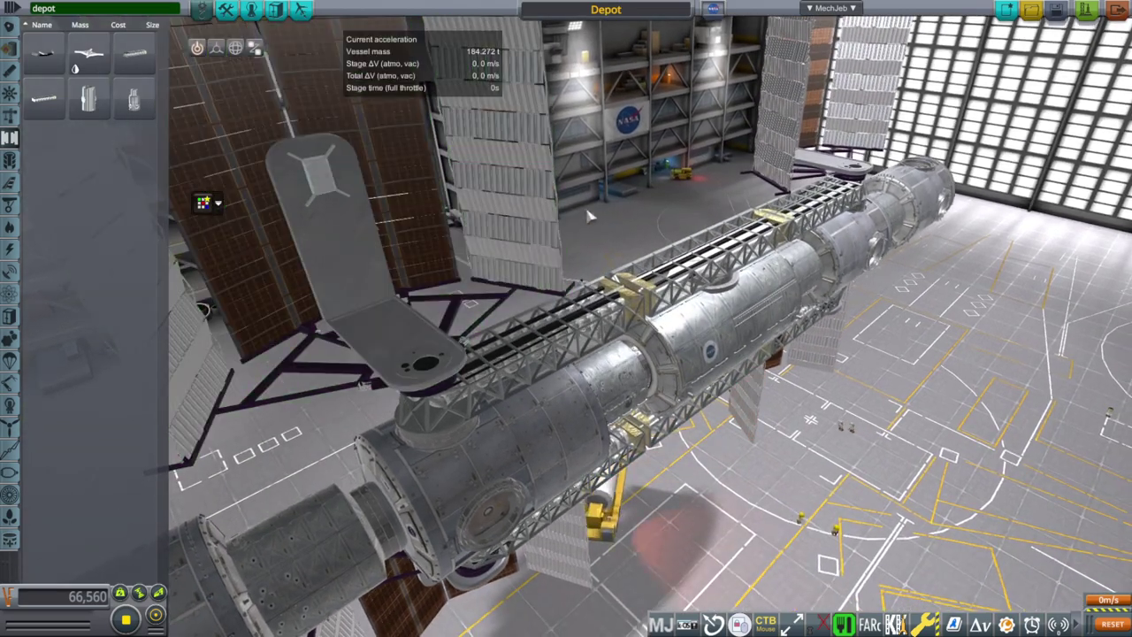
drag(708, 170, 865, 185)
drag(626, 248, 486, 276)
drag(652, 222, 879, 195)
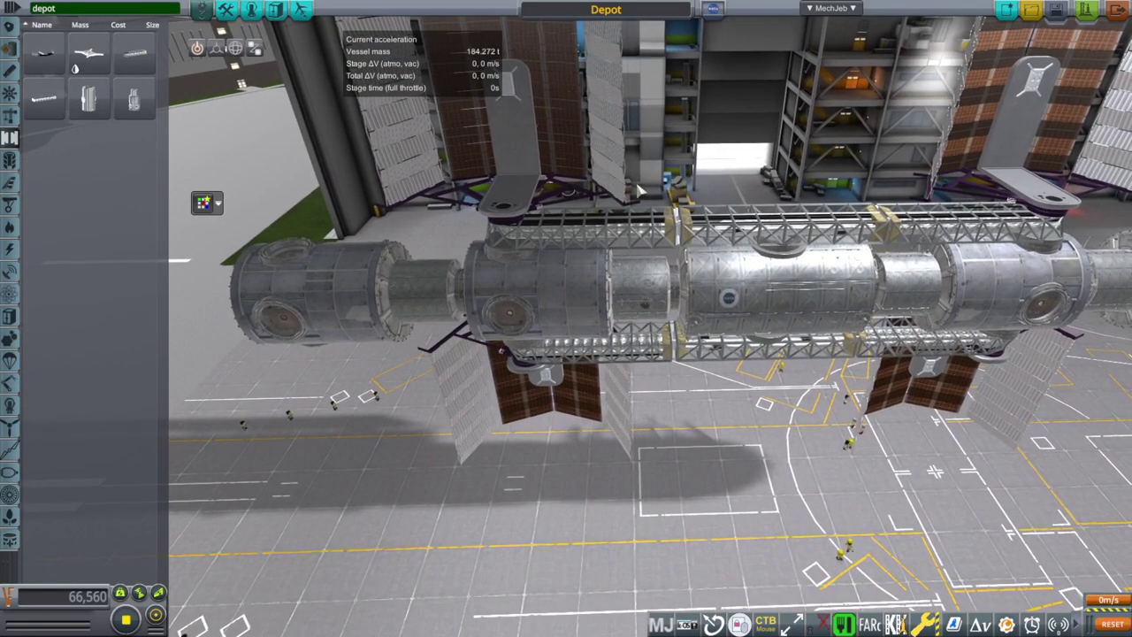
drag(639, 188, 534, 176)
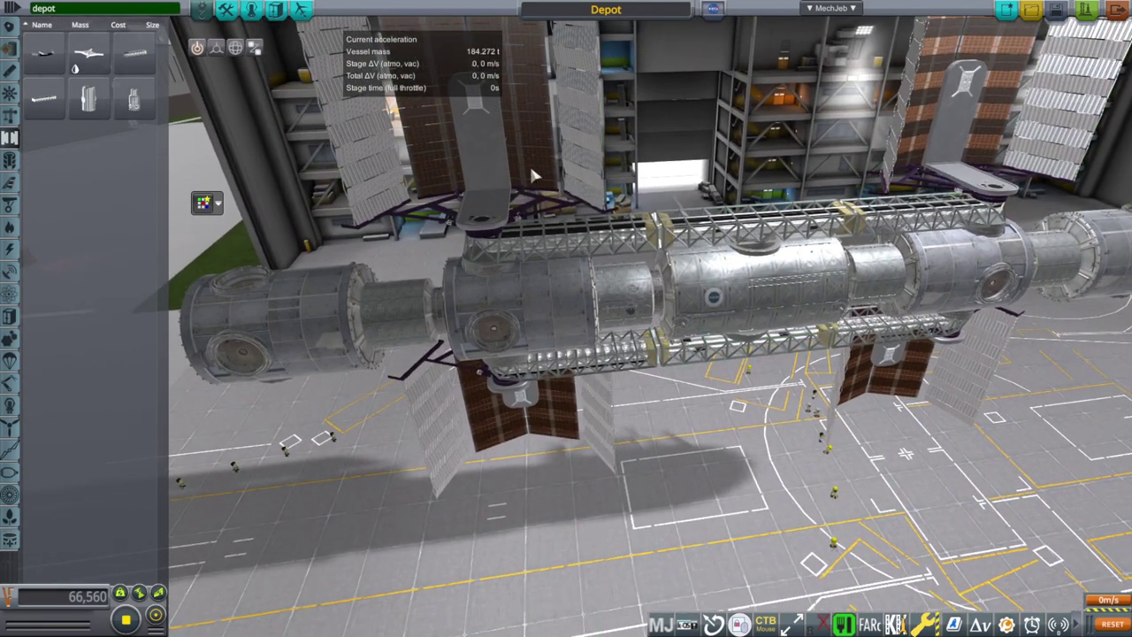
Retract the solar panels of the upper StarshipDepot on the shaded end module and view its arm up close
right_click(551, 215)
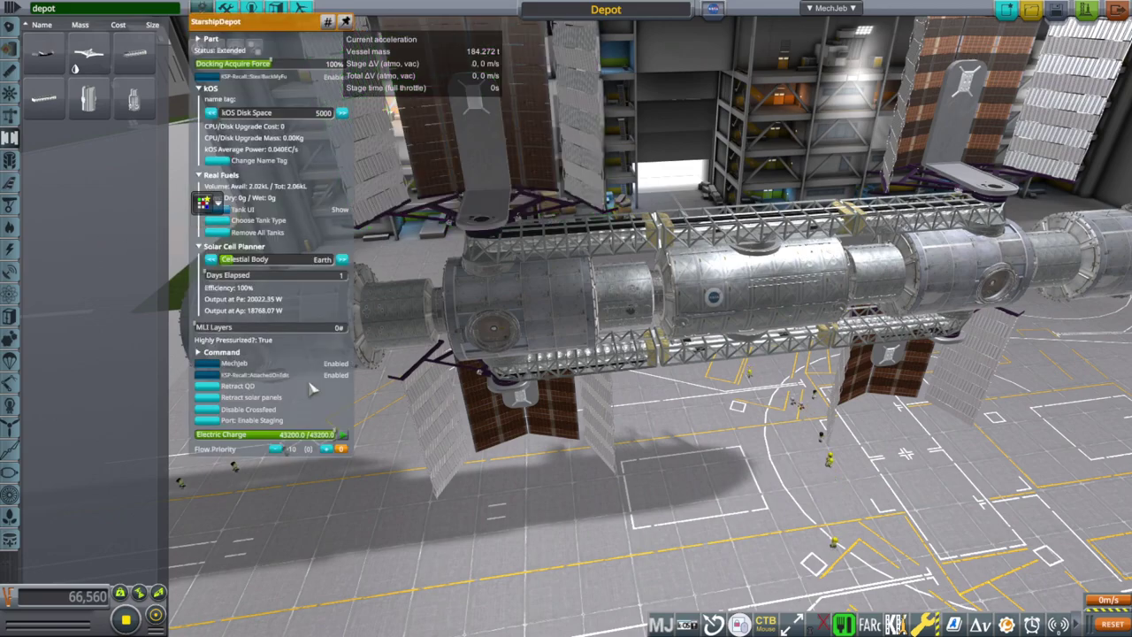
drag(742, 94, 589, 119)
scroll(681, 142, up, 3)
drag(654, 139, 644, 167)
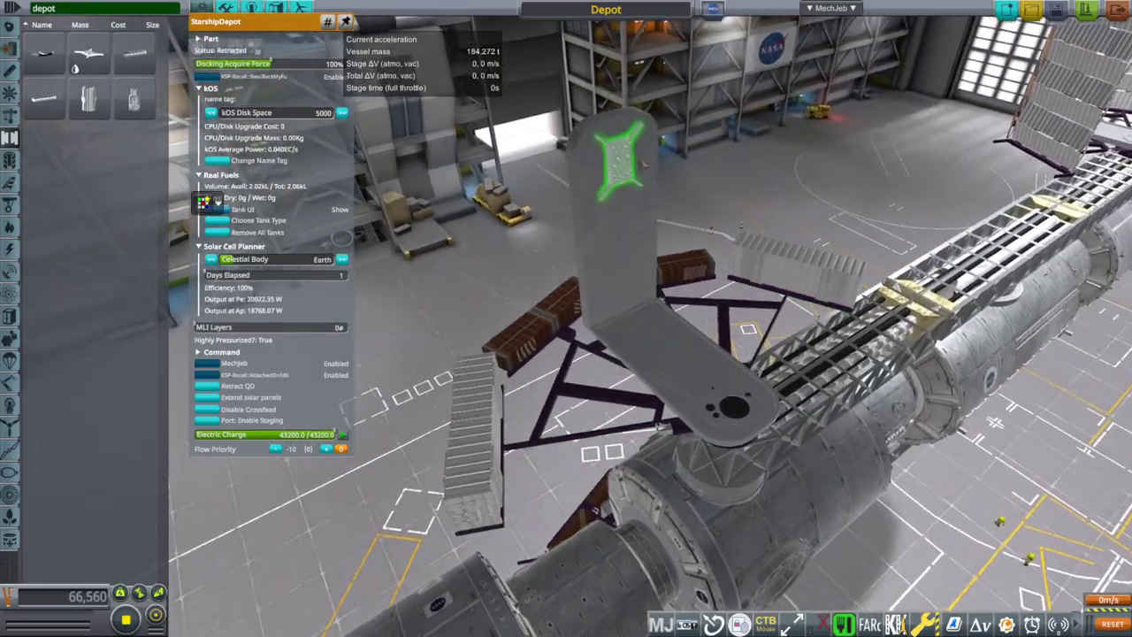
drag(788, 165, 498, 407)
drag(332, 464, 180, 423)
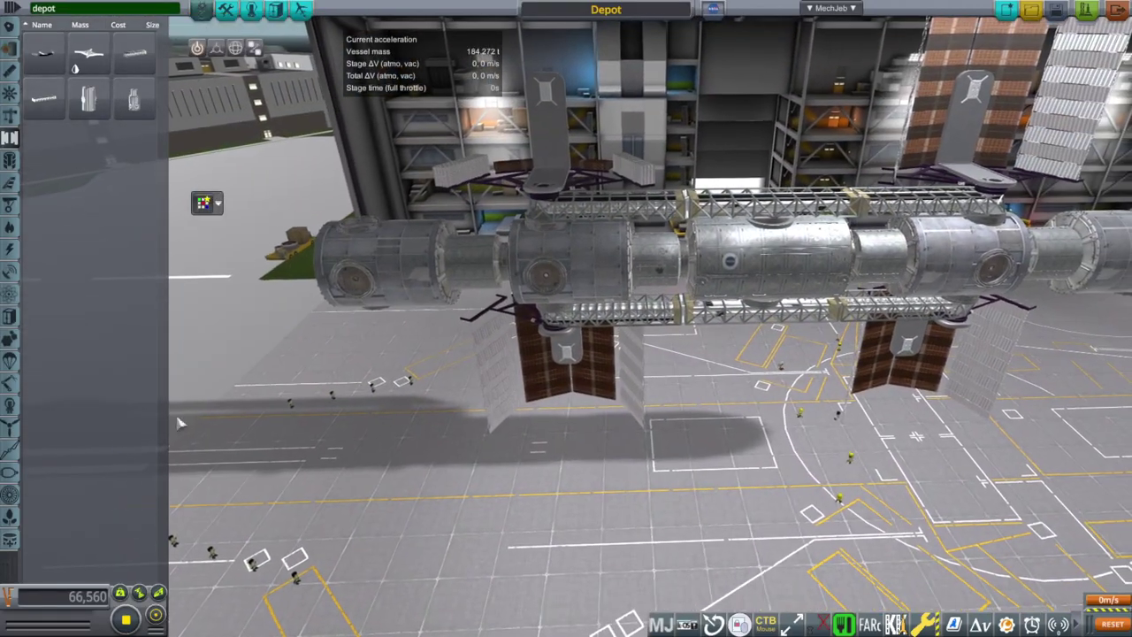
Reopen the part actions of the same StarshipDepot and extend its solar panels
right_click(476, 262)
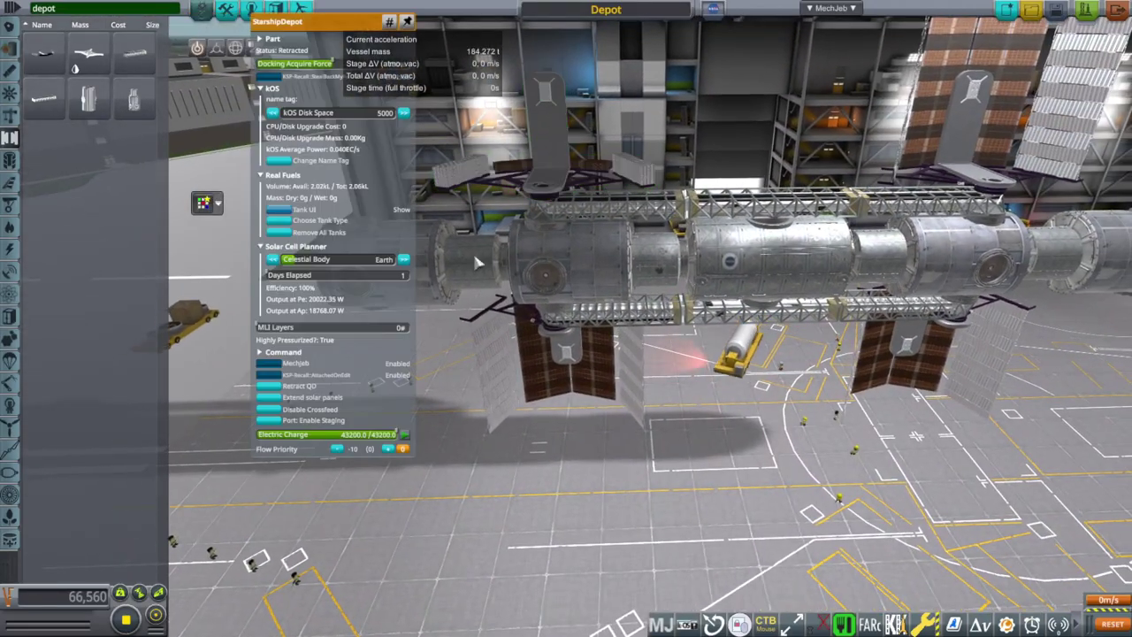
click(272, 400)
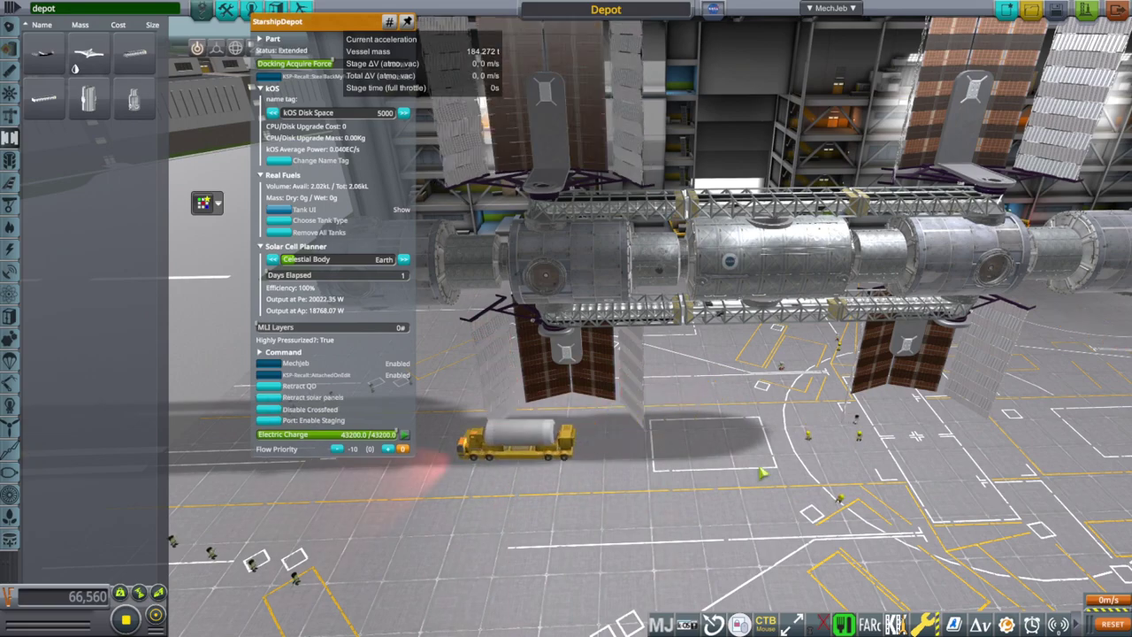
Examine the full row of station modules from end to end, including the outermost nodes beyond the solar arrays
drag(774, 406, 857, 395)
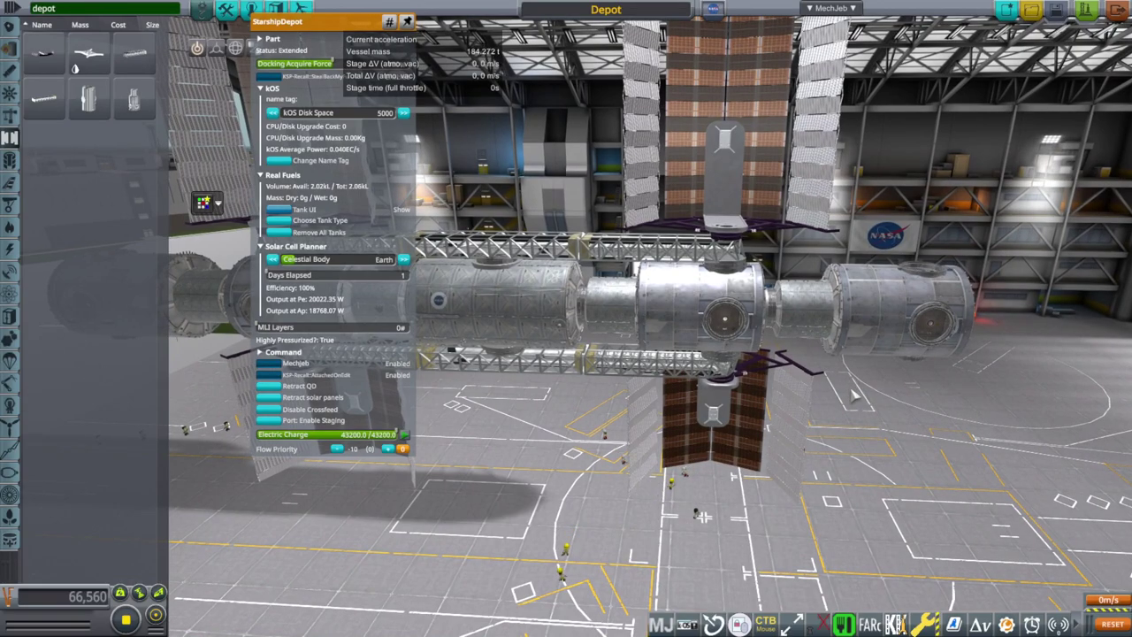
drag(860, 422, 703, 224)
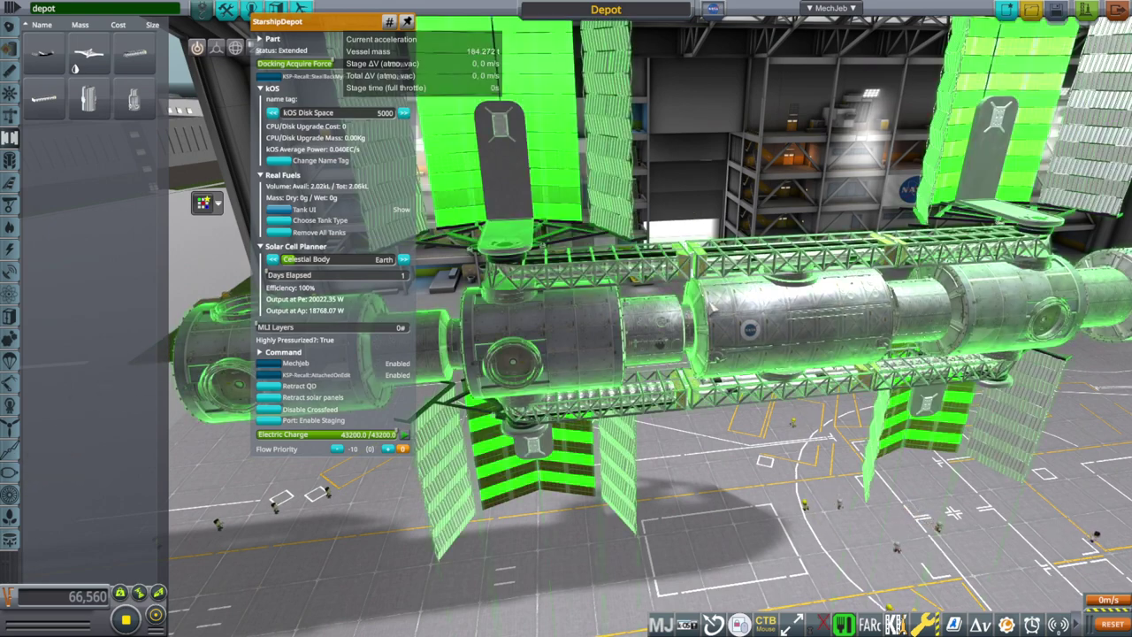
drag(708, 450, 879, 428)
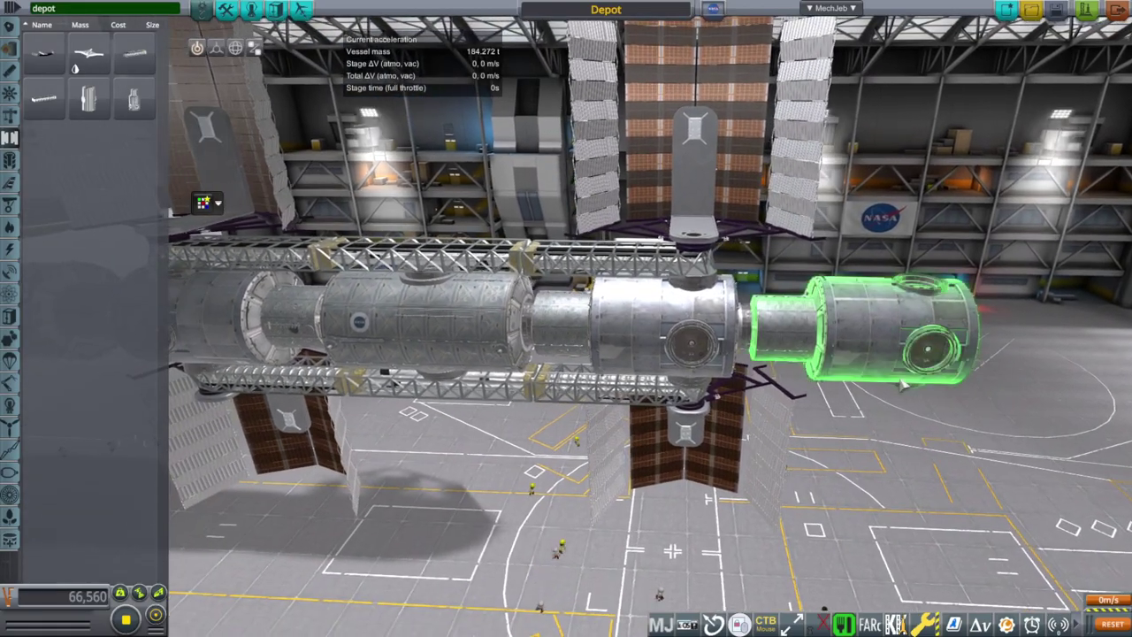
drag(897, 466, 719, 484)
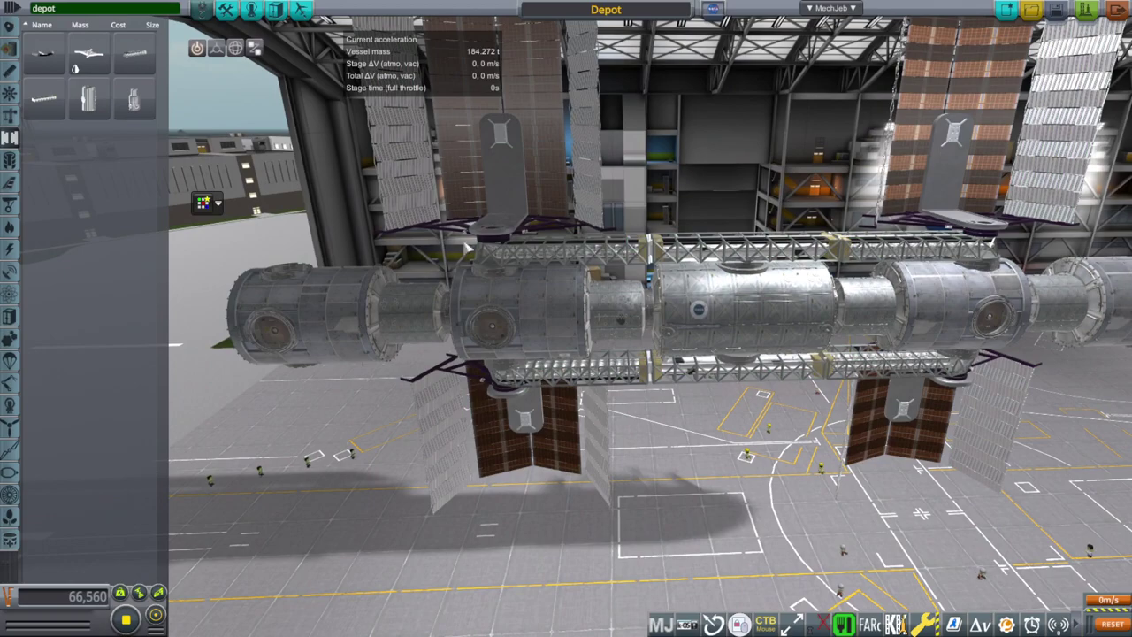
drag(466, 250, 693, 130)
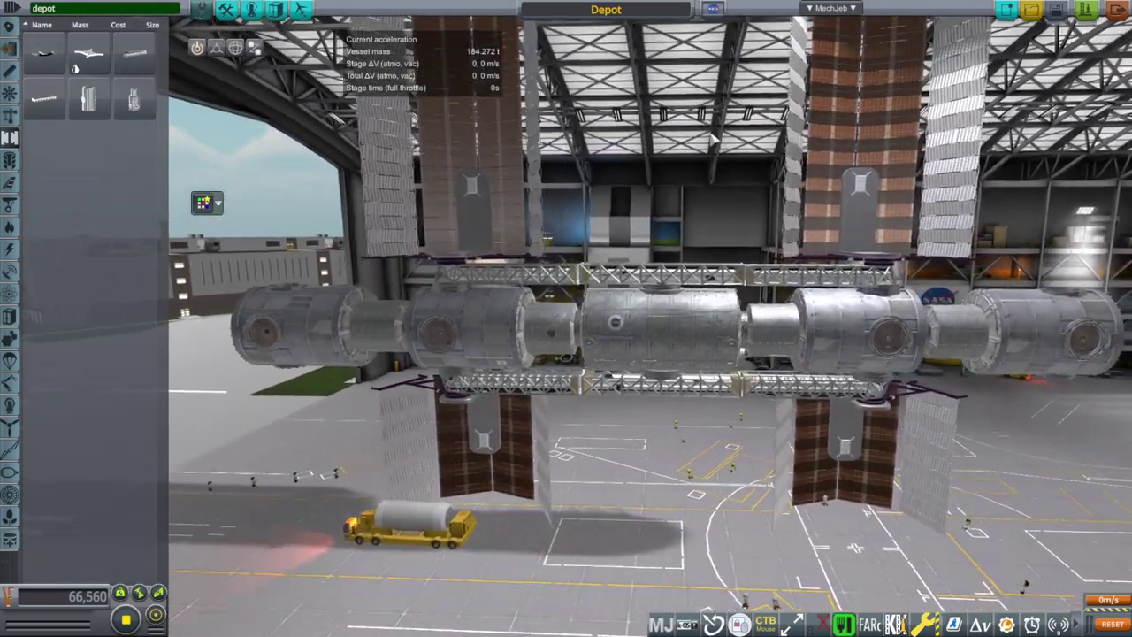
scroll(730, 91, up, 2)
scroll(654, 153, up, 1)
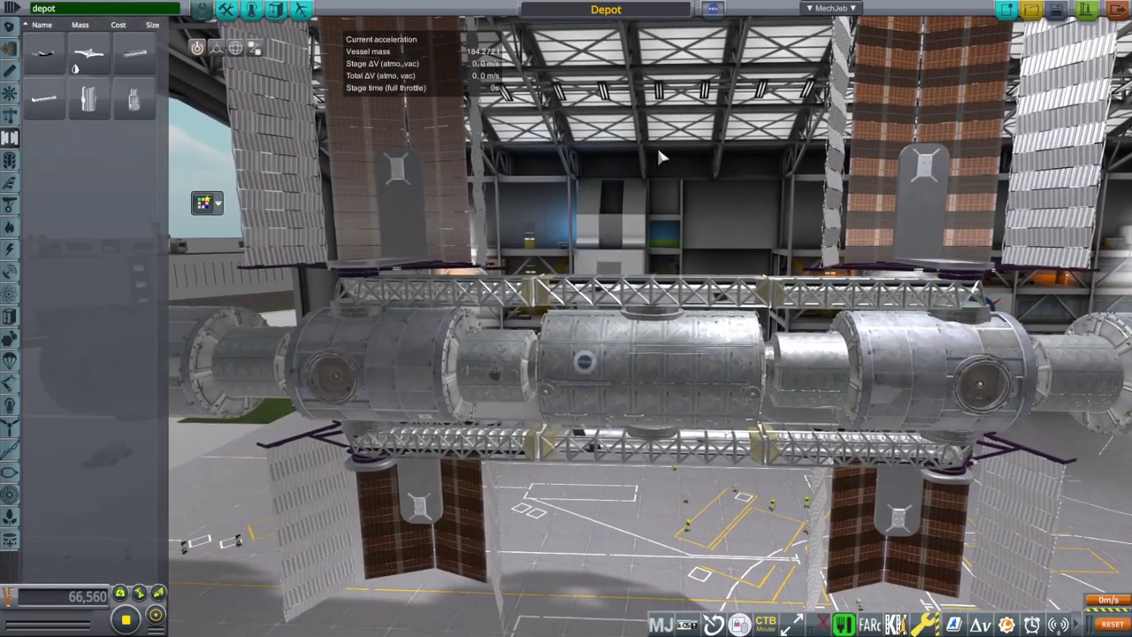
scroll(660, 152, up, 1)
drag(662, 144, 543, 248)
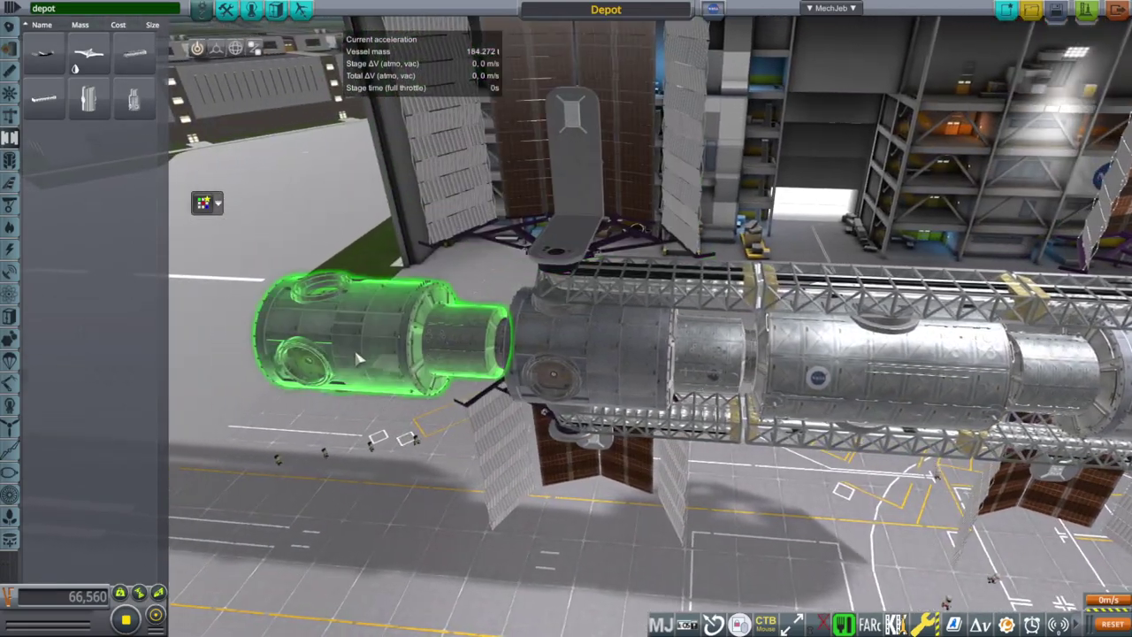
Open the part actions of the outermost Station Node Large on the shaded end, followed by those of the central Station Lab Large
right_click(358, 358)
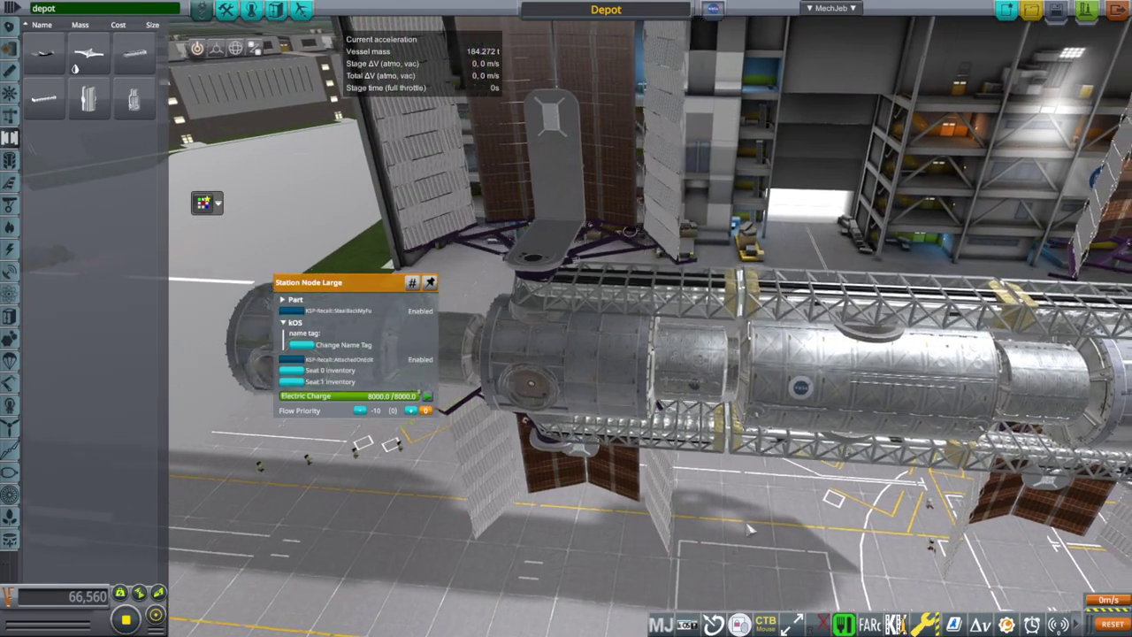
scroll(744, 522, up, 3)
drag(743, 522, 669, 369)
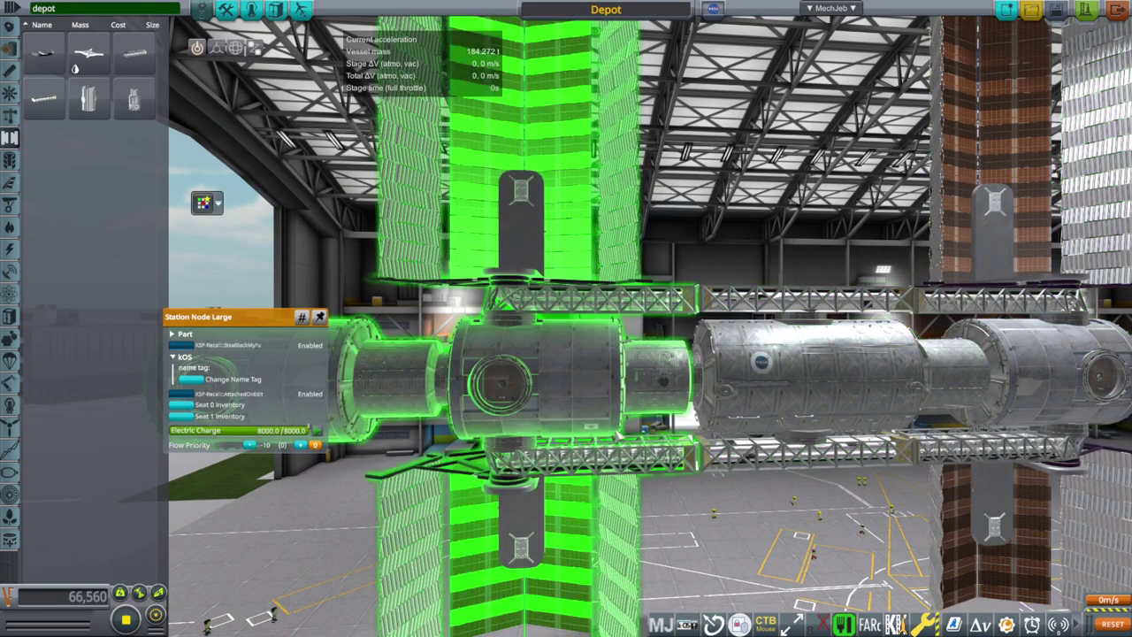
drag(618, 436, 720, 399)
right_click(714, 389)
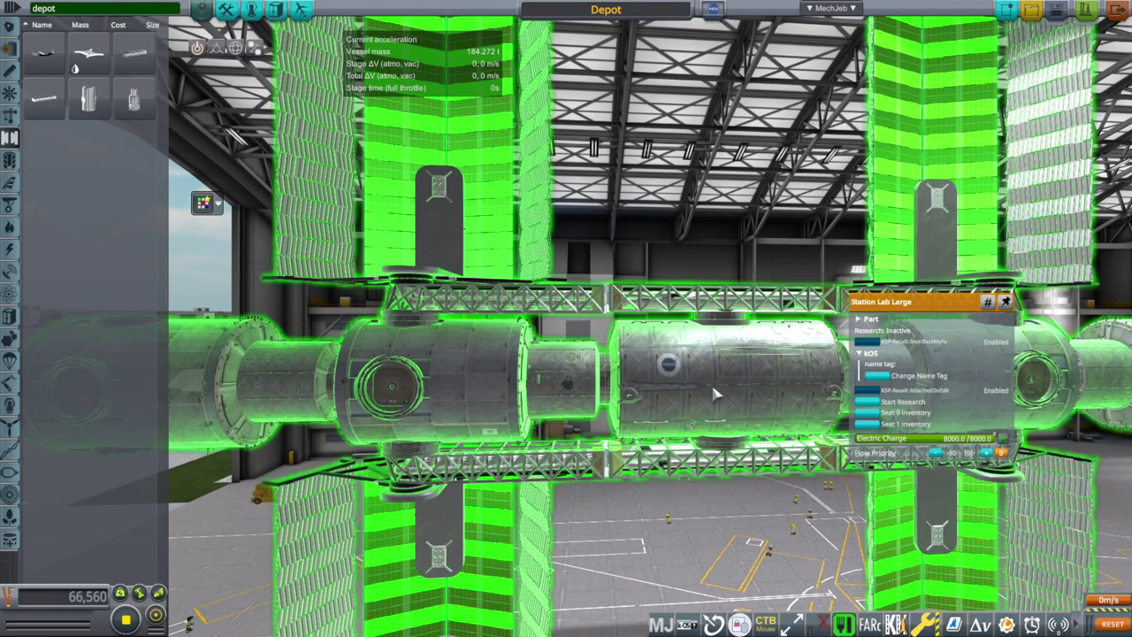
Open the part actions of the inner Station Node Large between the depot arms and view it along the station
drag(717, 394, 607, 381)
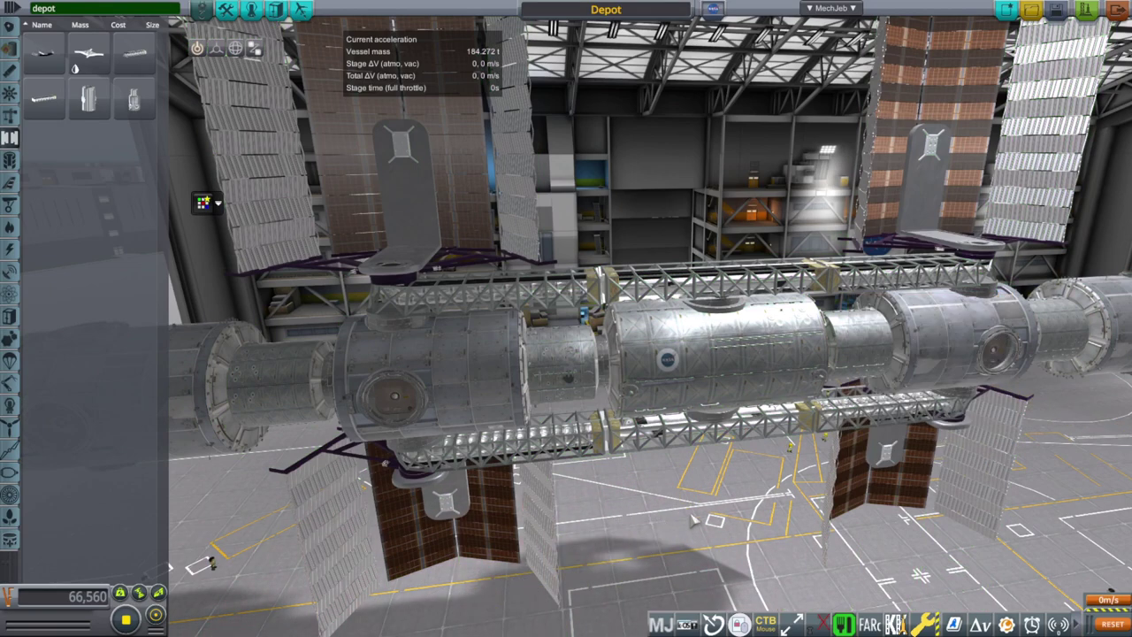
scroll(695, 521, up, 3)
drag(694, 521, 776, 209)
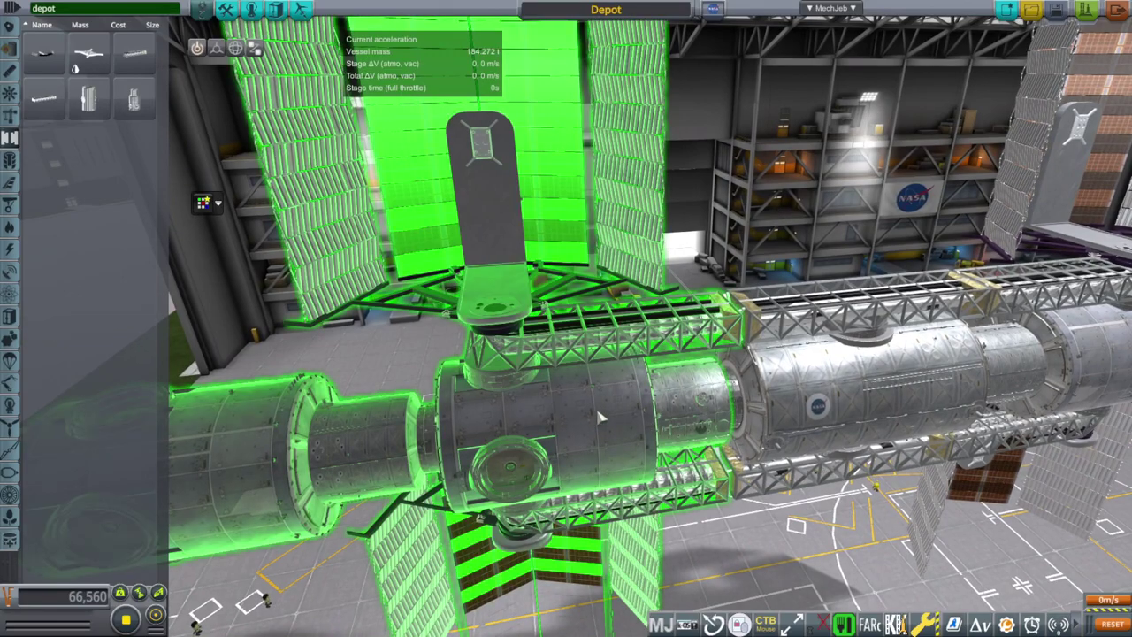
drag(538, 418, 695, 529)
right_click(566, 414)
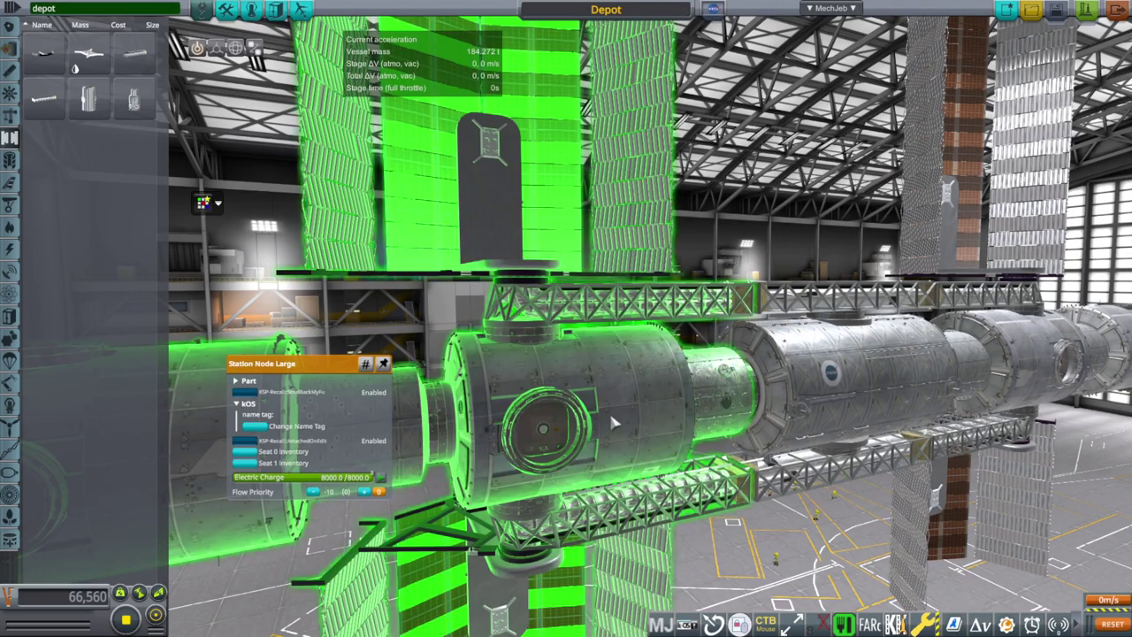
drag(707, 477, 721, 427)
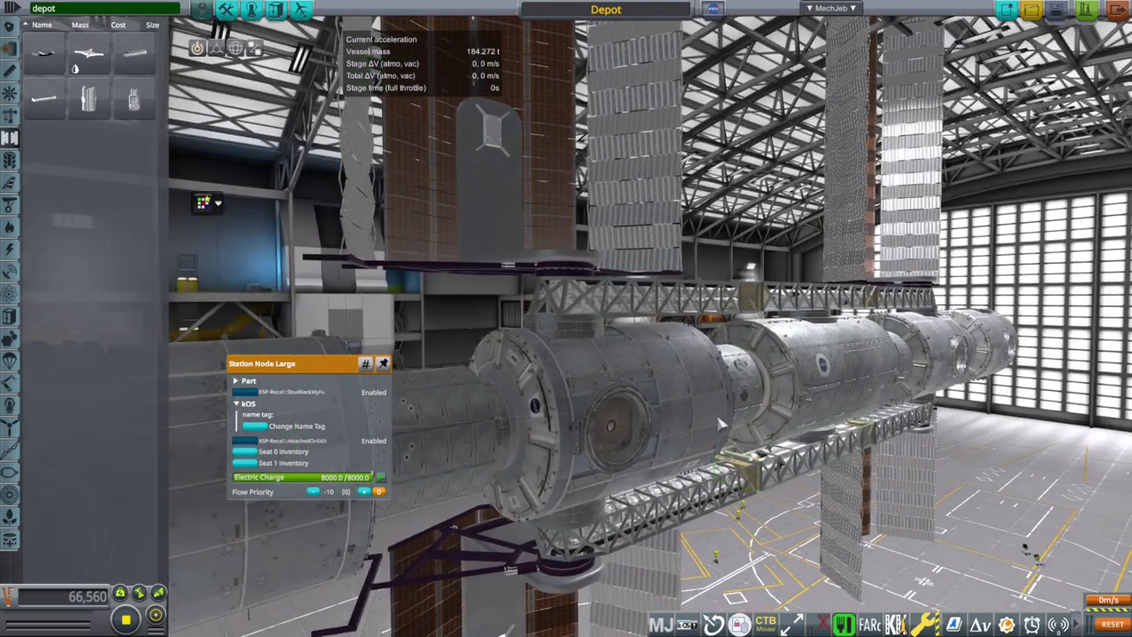
Open the part actions of the Pass-Through Docking Port Large joining the upper depot truss to the inner station node
scroll(589, 384, up, 3)
scroll(556, 345, down, 3)
right_click(556, 345)
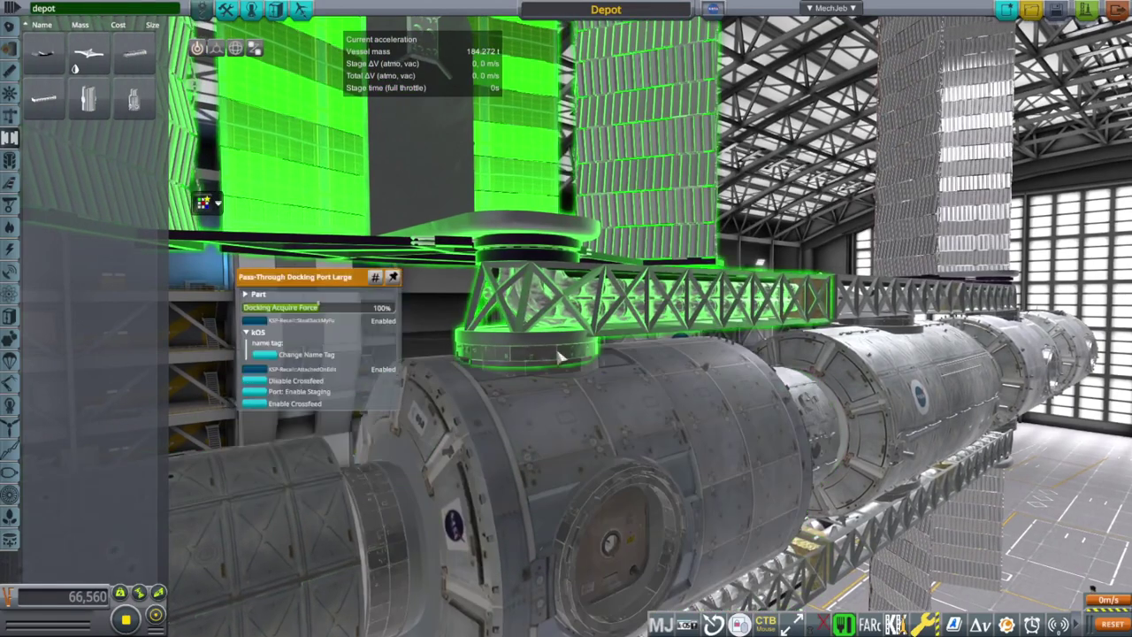
scroll(558, 382, up, 3)
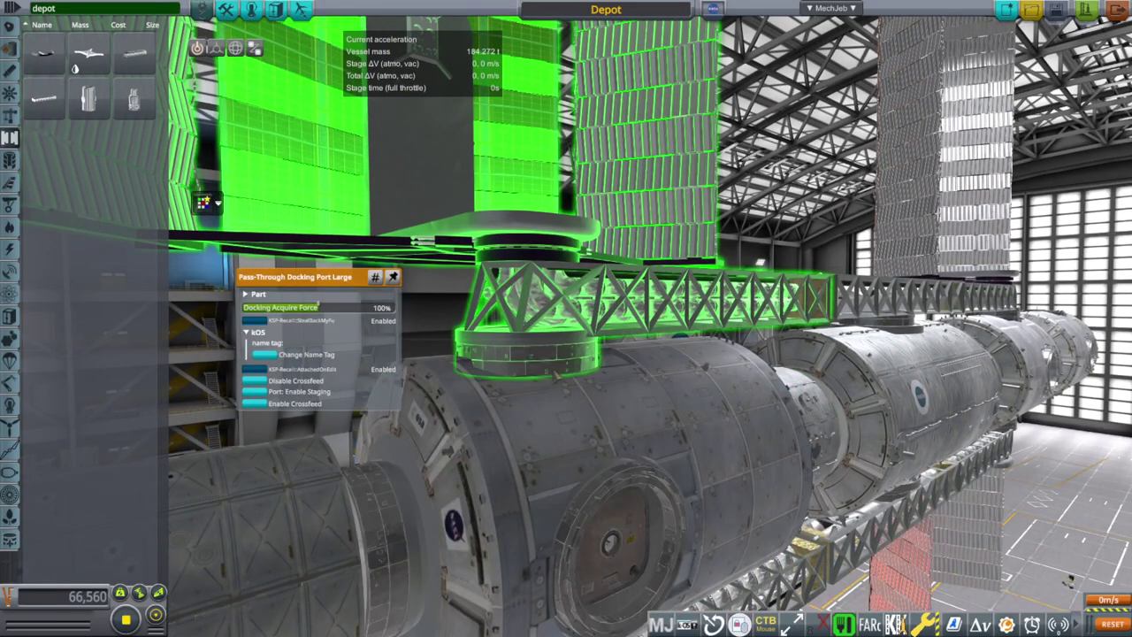
right_click(556, 373)
drag(703, 241, 720, 249)
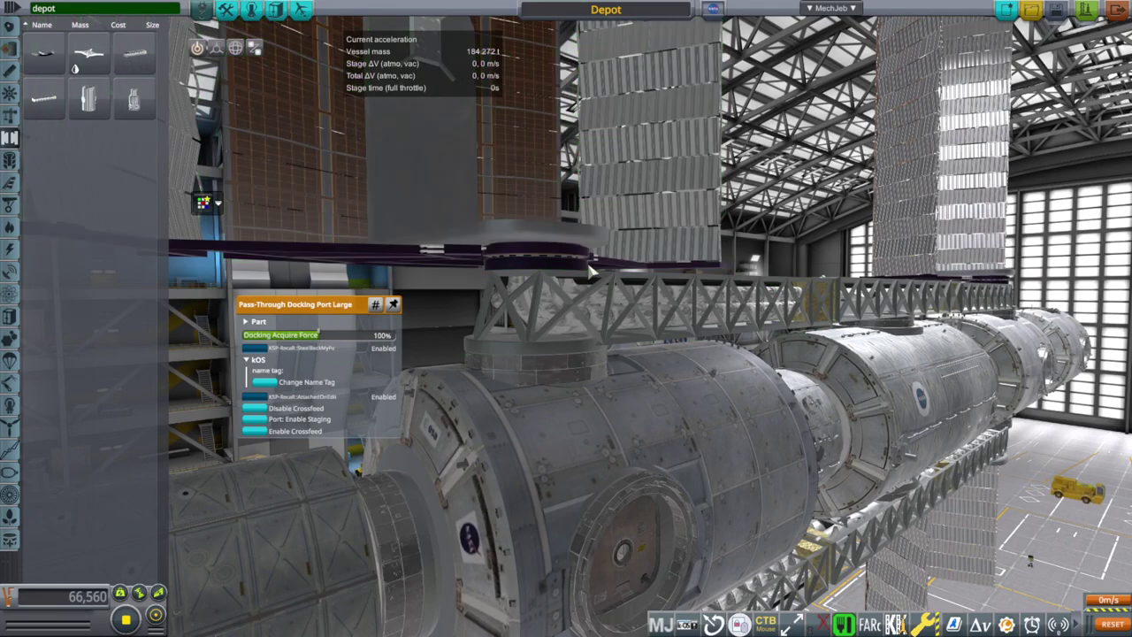
Open the part actions of the Station Depot Truss 2 section above the central lab and view it within the station
drag(840, 232, 797, 207)
right_click(762, 320)
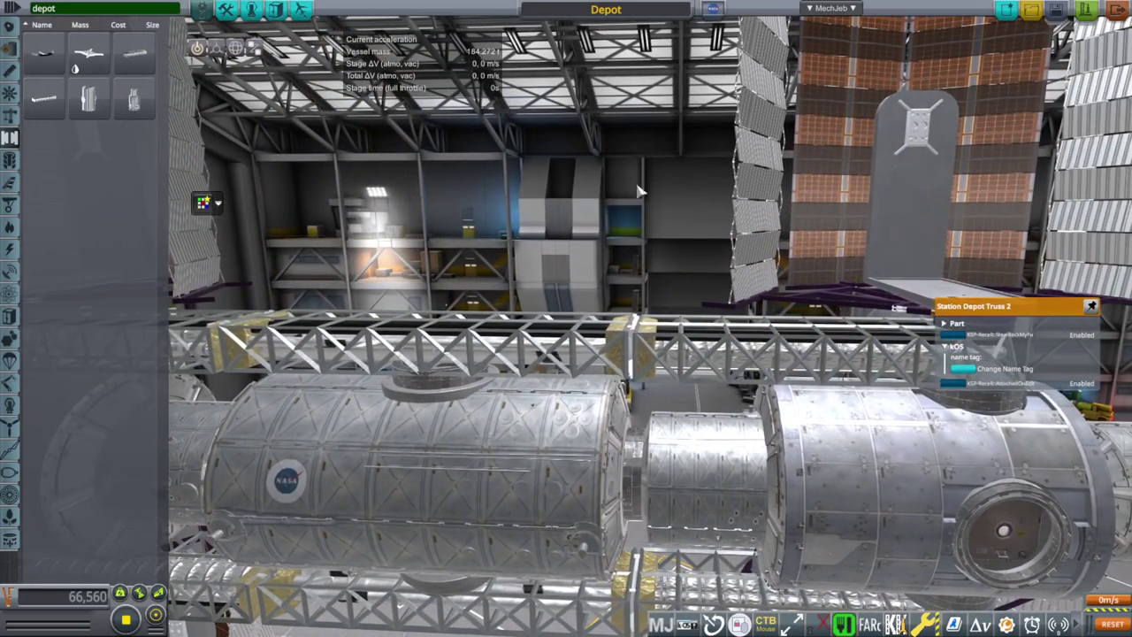
drag(641, 190, 636, 350)
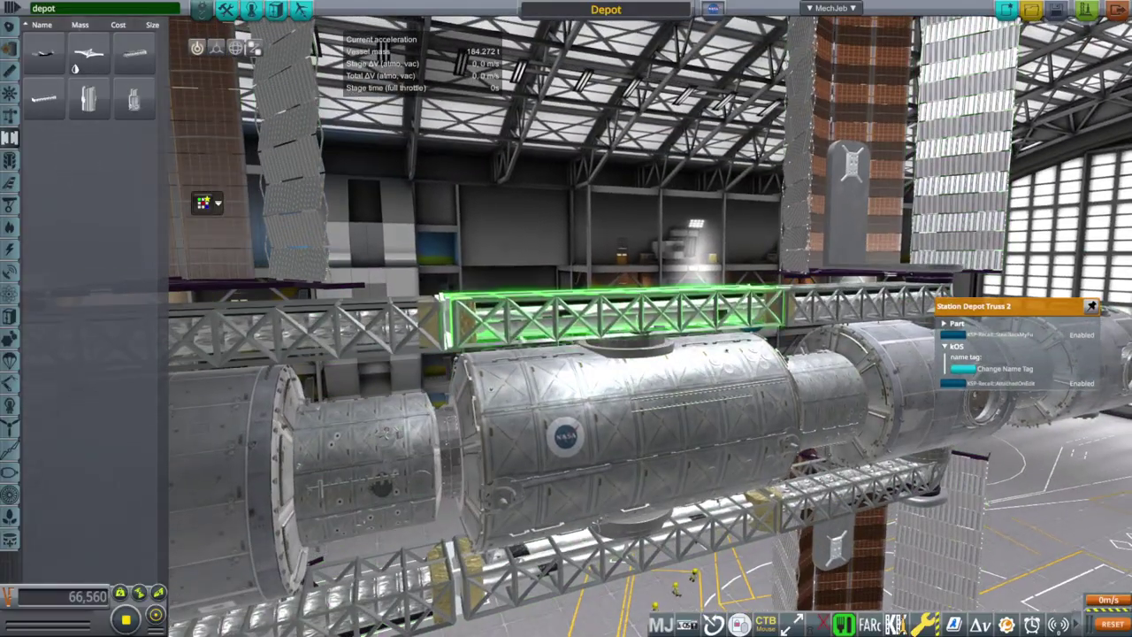
scroll(655, 265, down, 3)
drag(656, 266, 854, 465)
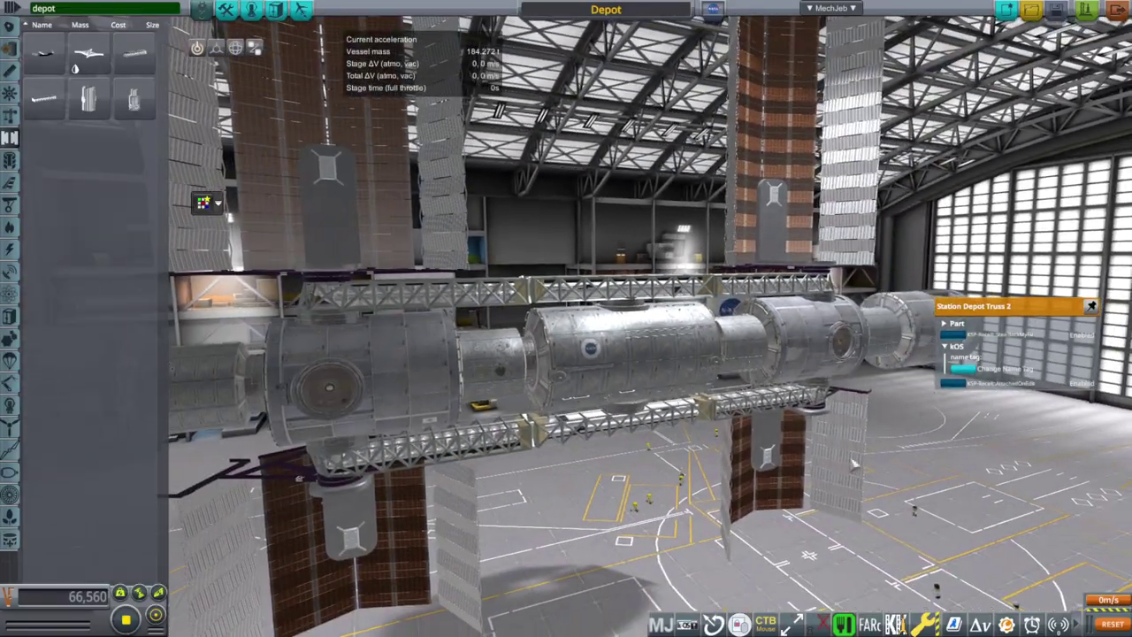
Open the part actions of the upper StarshipDepot on the shaded end, retract its solar panels and inspect the folded arrays
drag(973, 482, 699, 375)
right_click(693, 376)
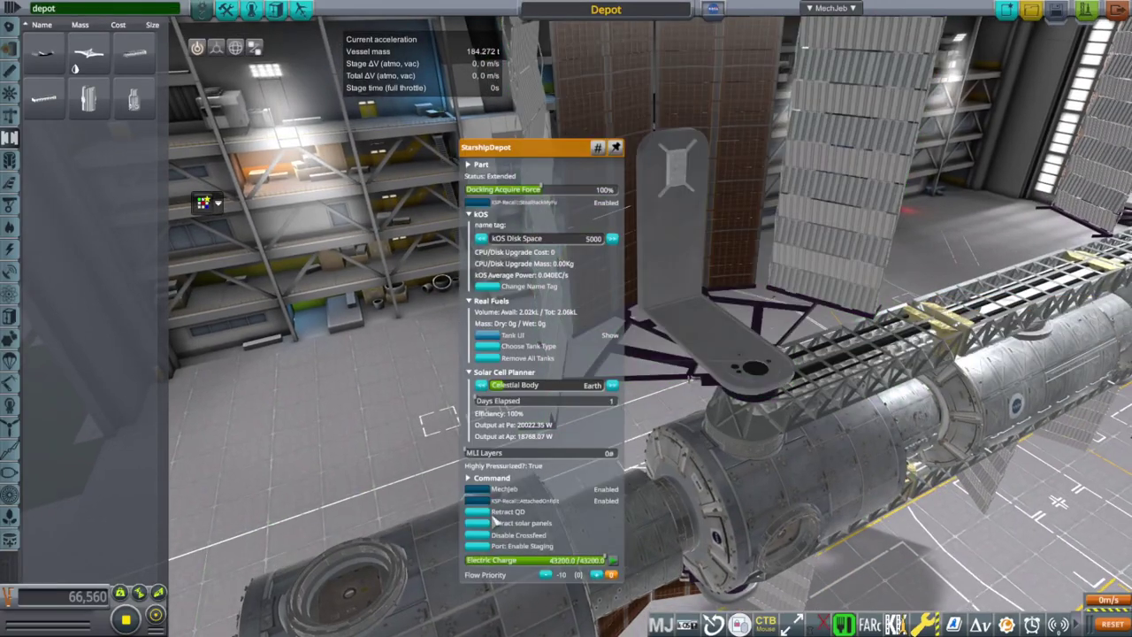
click(484, 523)
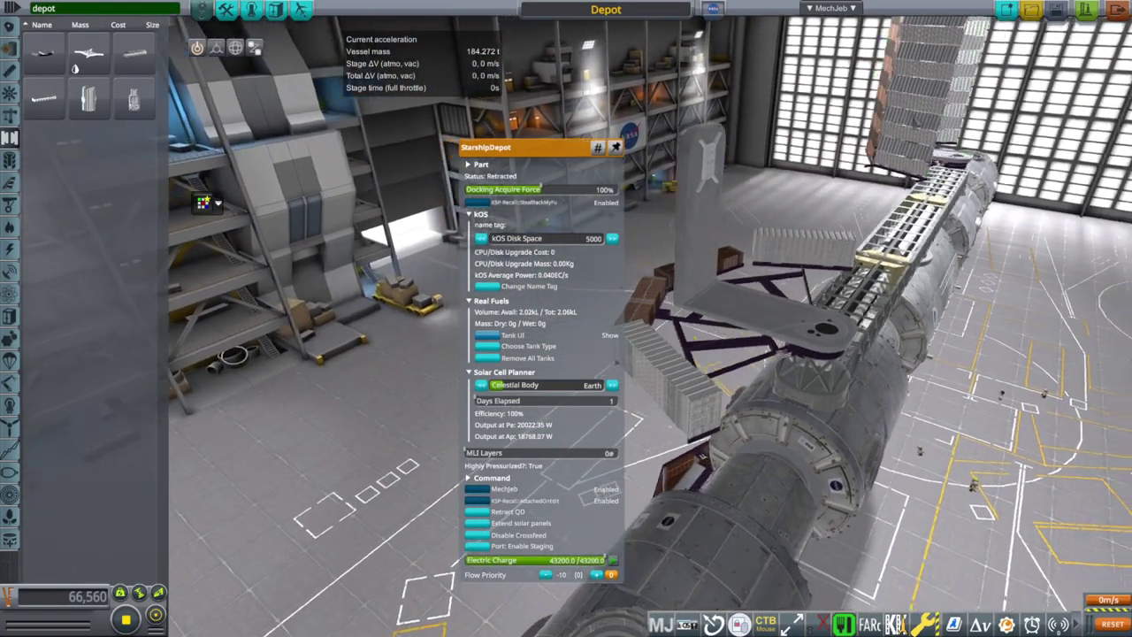
drag(761, 230, 869, 225)
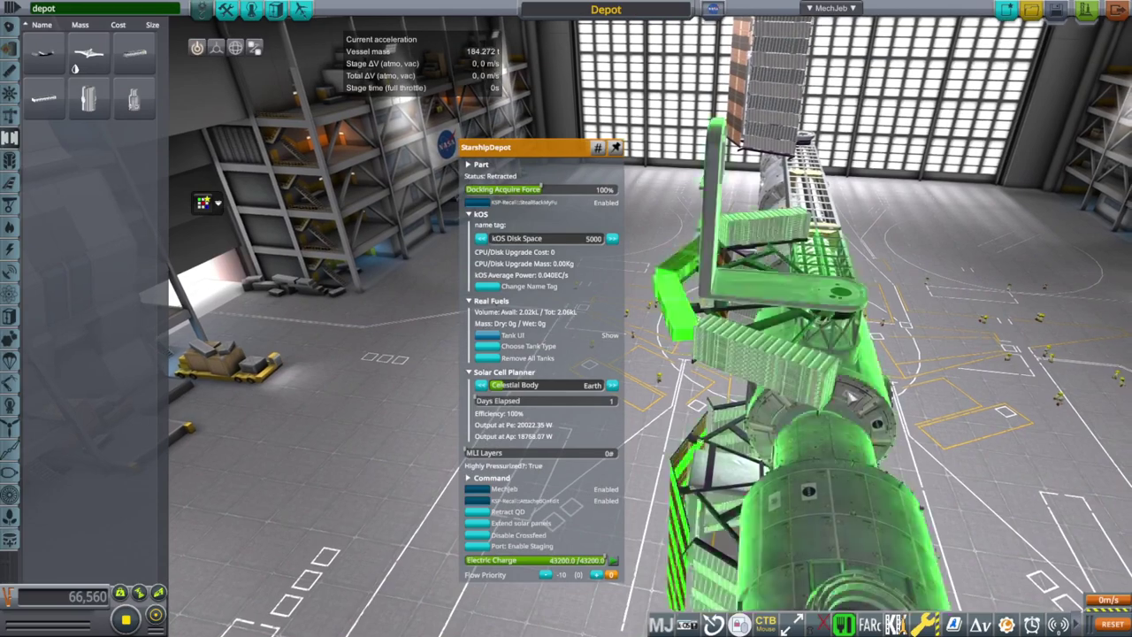
drag(1055, 247, 1004, 417)
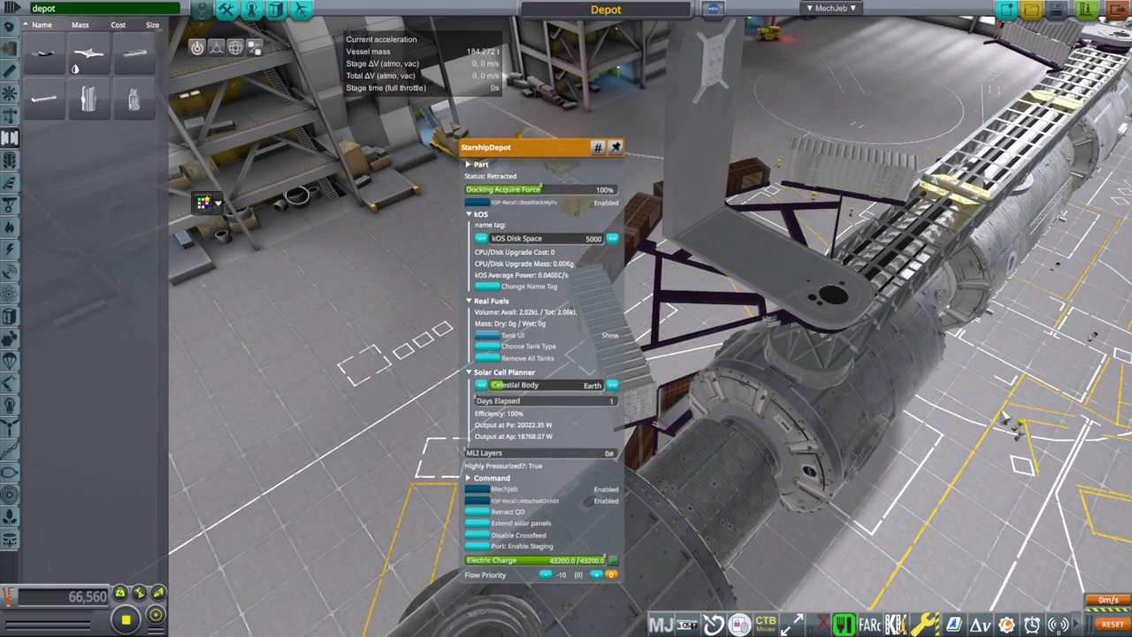
drag(822, 159, 713, 319)
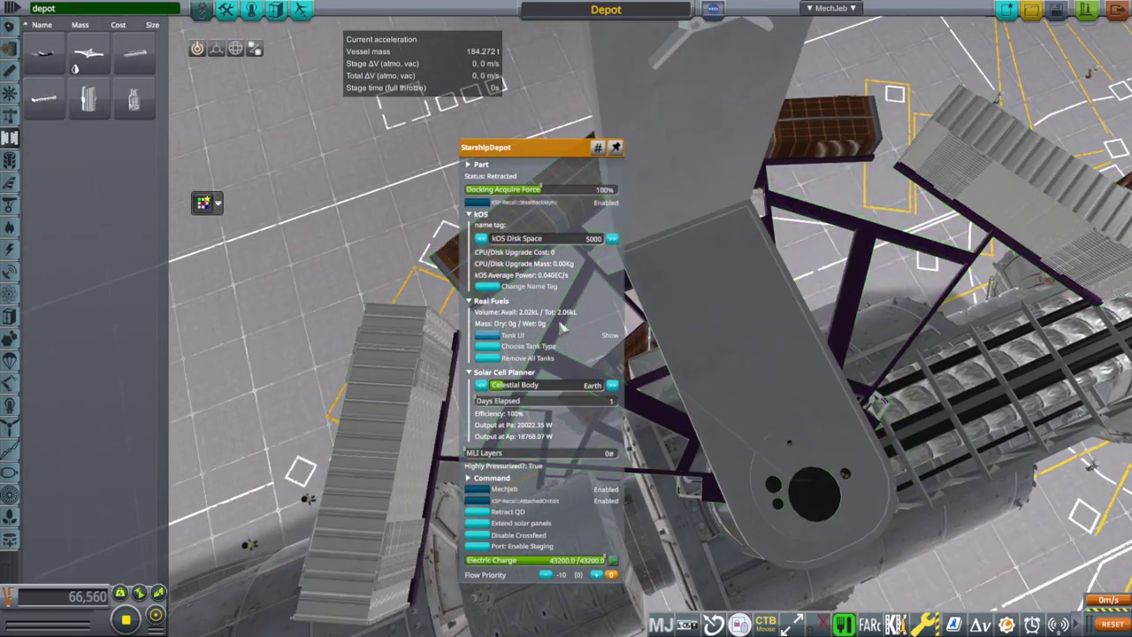
drag(813, 313, 1016, 379)
click(1045, 354)
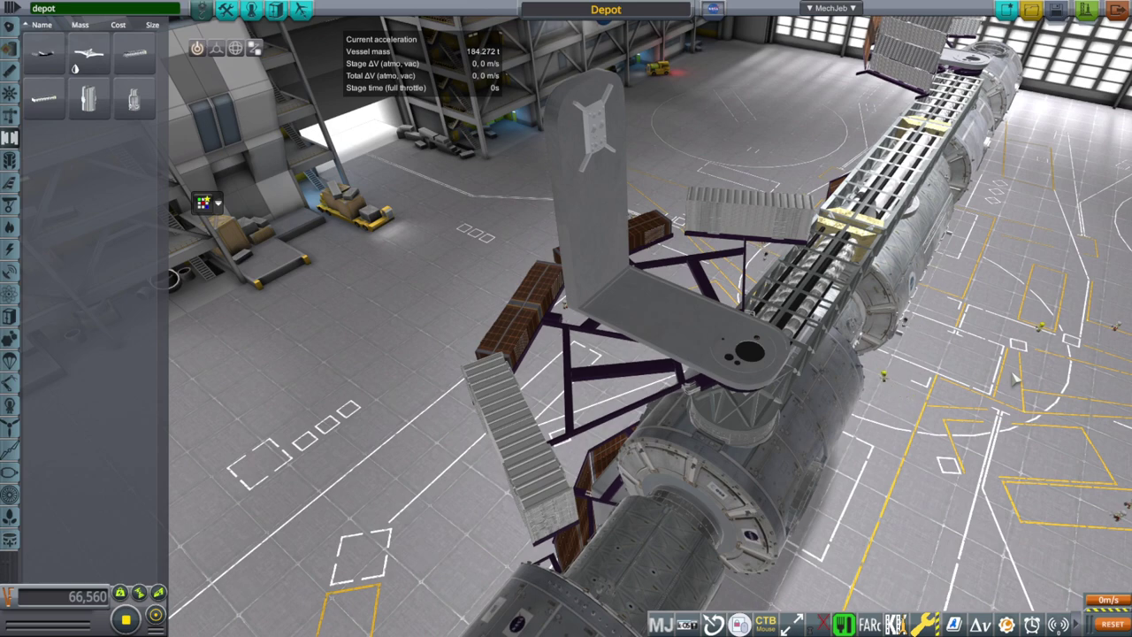
Retract the QD arm of the same StarshipDepot and reopen its part actions
drag(750, 353, 693, 321)
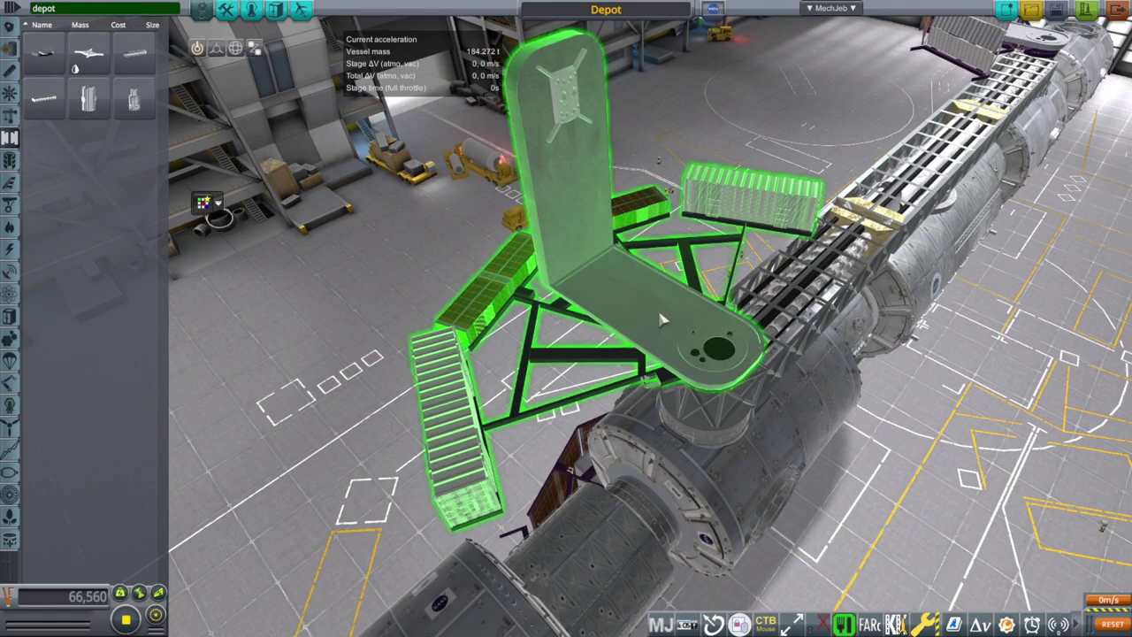
drag(661, 317, 794, 174)
scroll(801, 175, up, 1)
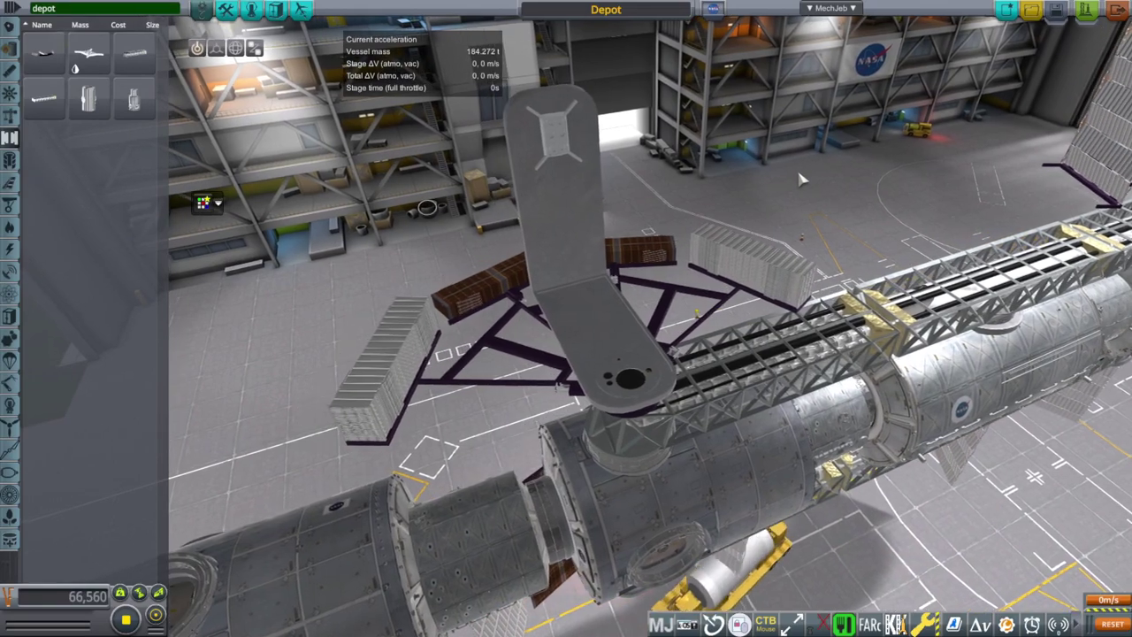
drag(727, 175, 632, 411)
right_click(632, 411)
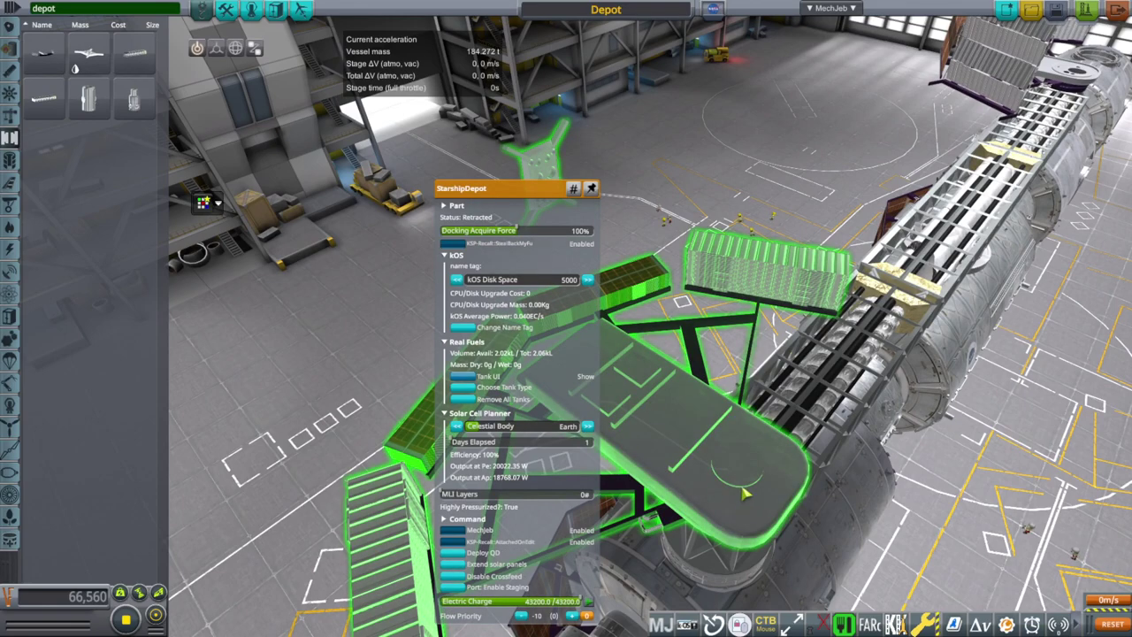
Open the part actions of the Starship-Dockingport beside the folded depot arm and view both from several angles
drag(733, 440, 909, 464)
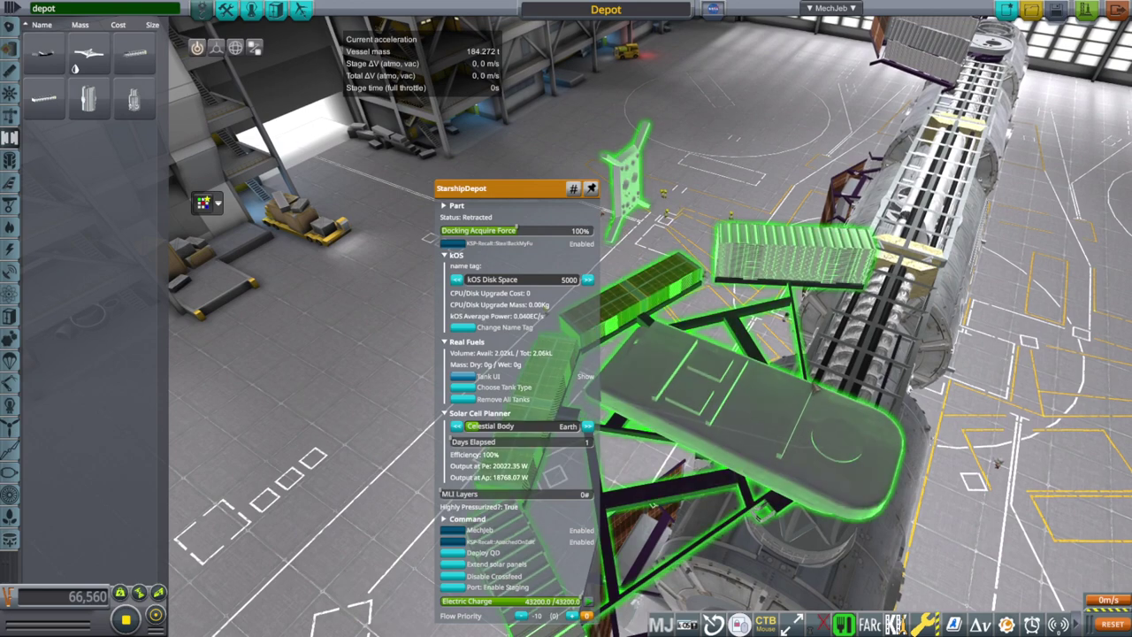
drag(811, 386, 636, 331)
right_click(696, 184)
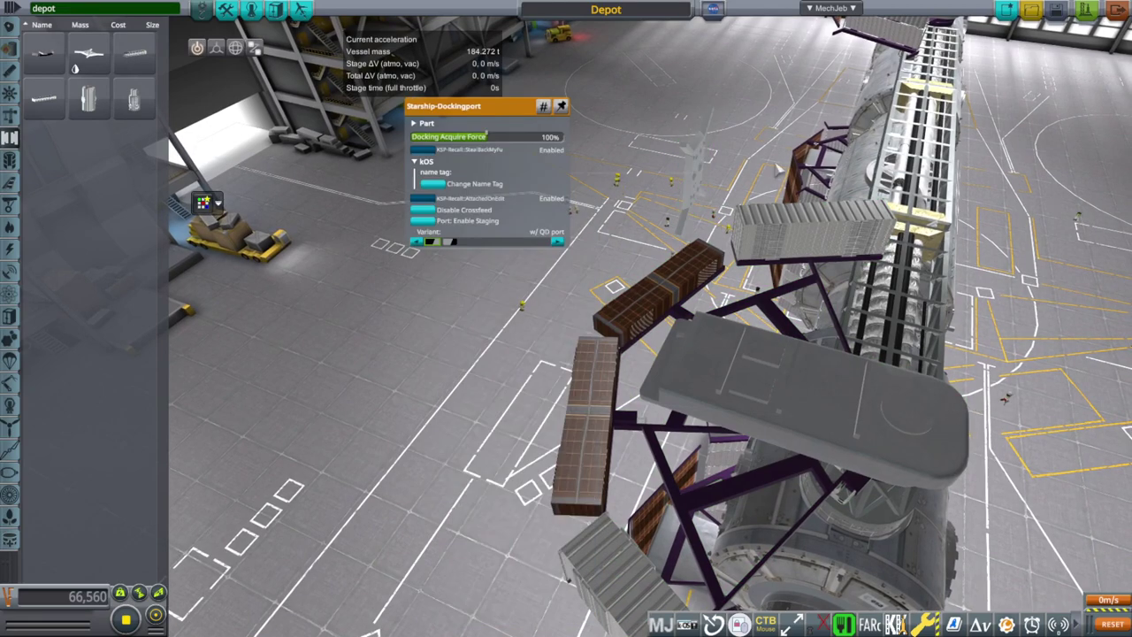
drag(793, 138, 731, 384)
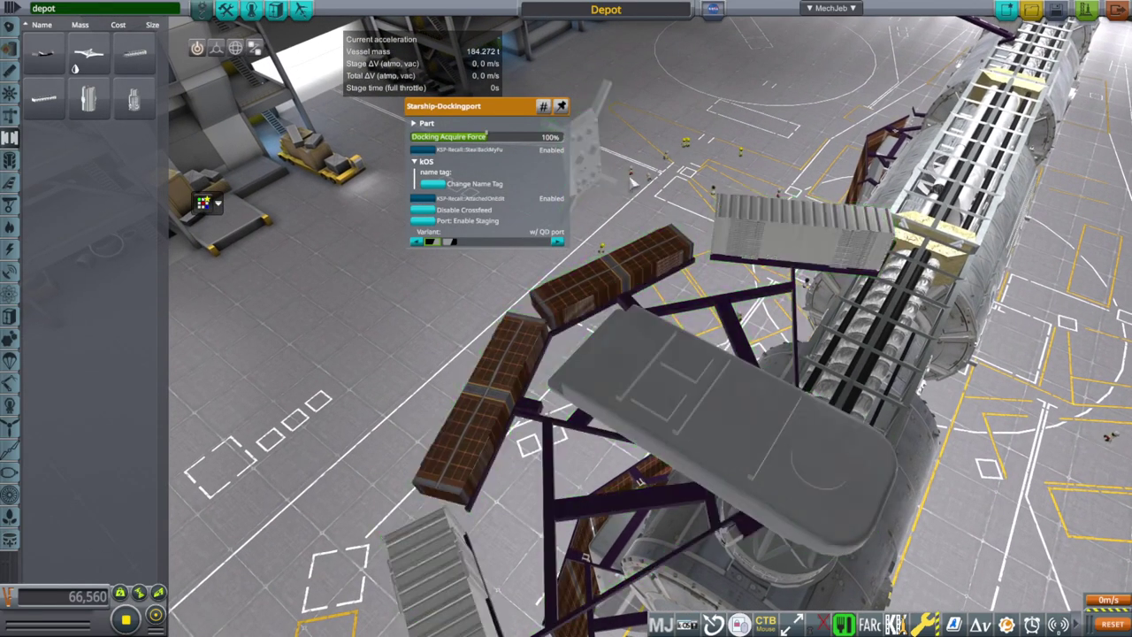
drag(786, 432, 713, 146)
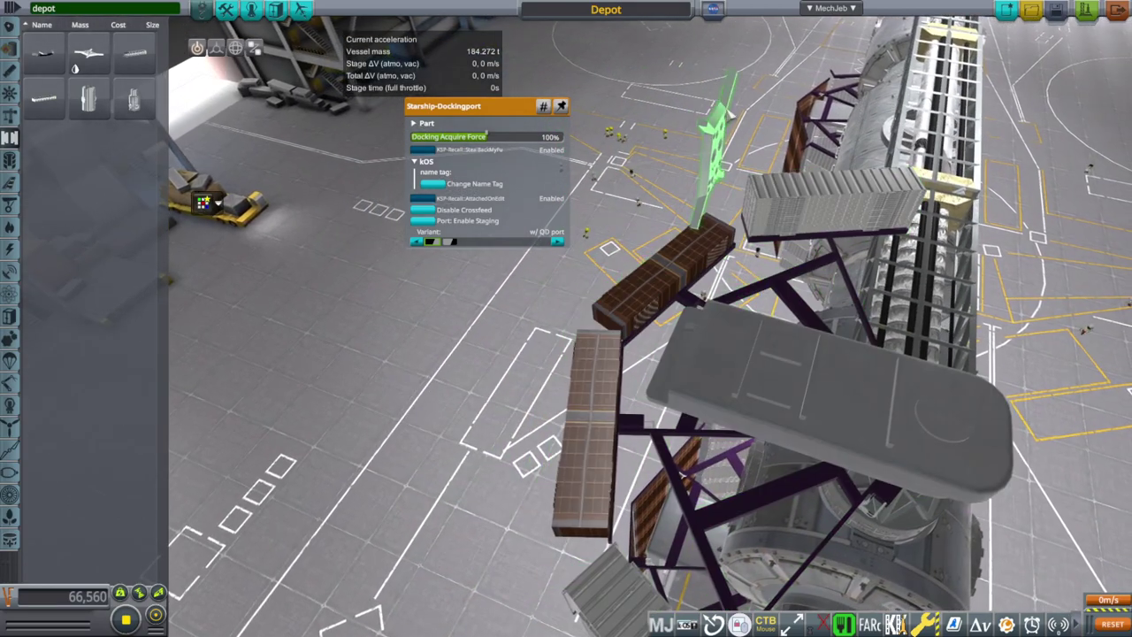
Reopen the part actions of the same StarshipDepot and deploy its QD arm
drag(938, 440, 766, 429)
right_click(732, 379)
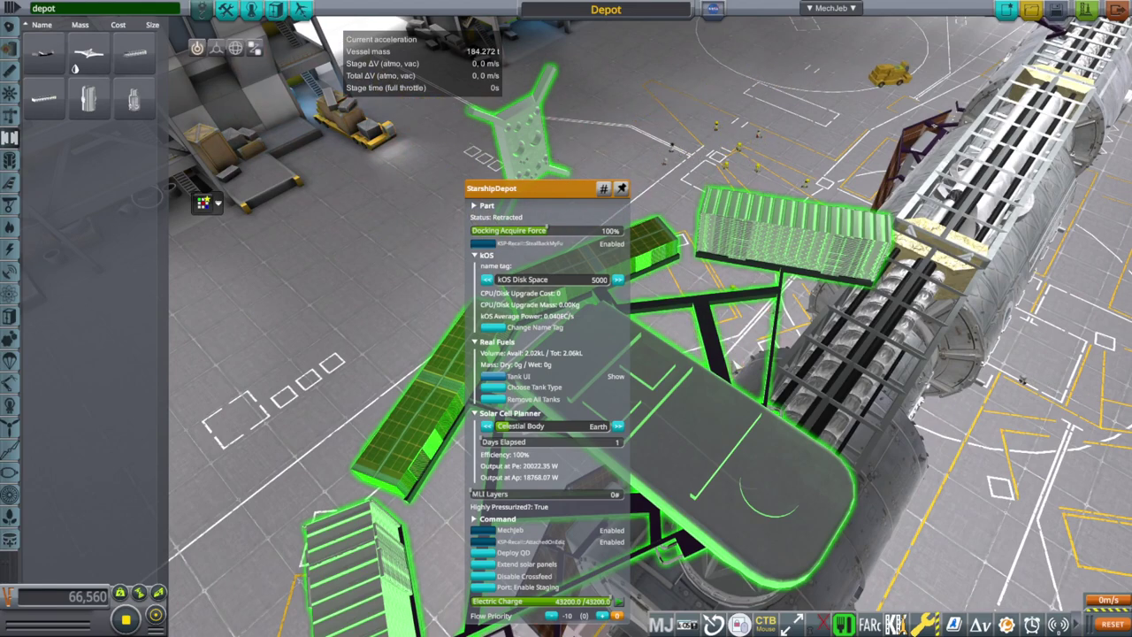
drag(767, 453, 902, 456)
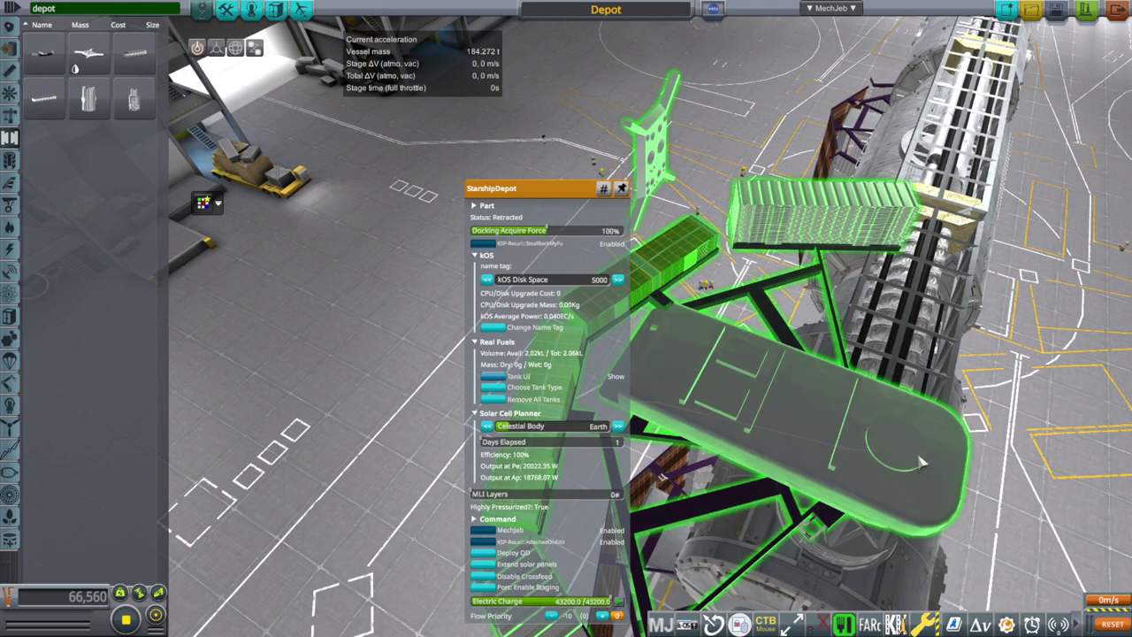
right_click(922, 463)
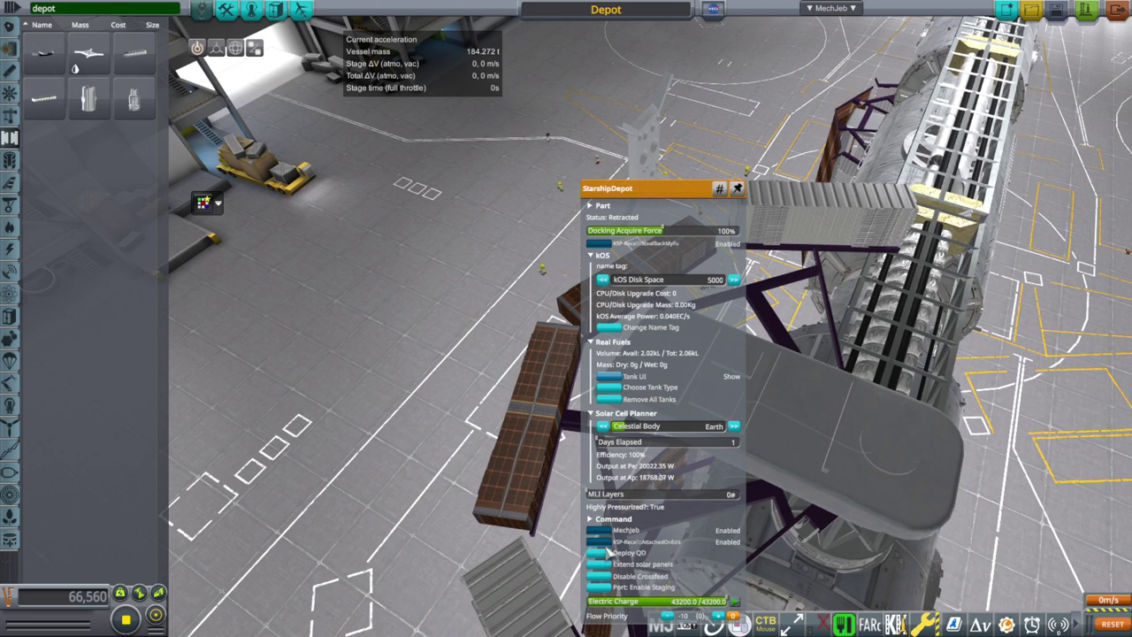
click(606, 555)
drag(903, 455, 576, 101)
scroll(665, 417, down, 3)
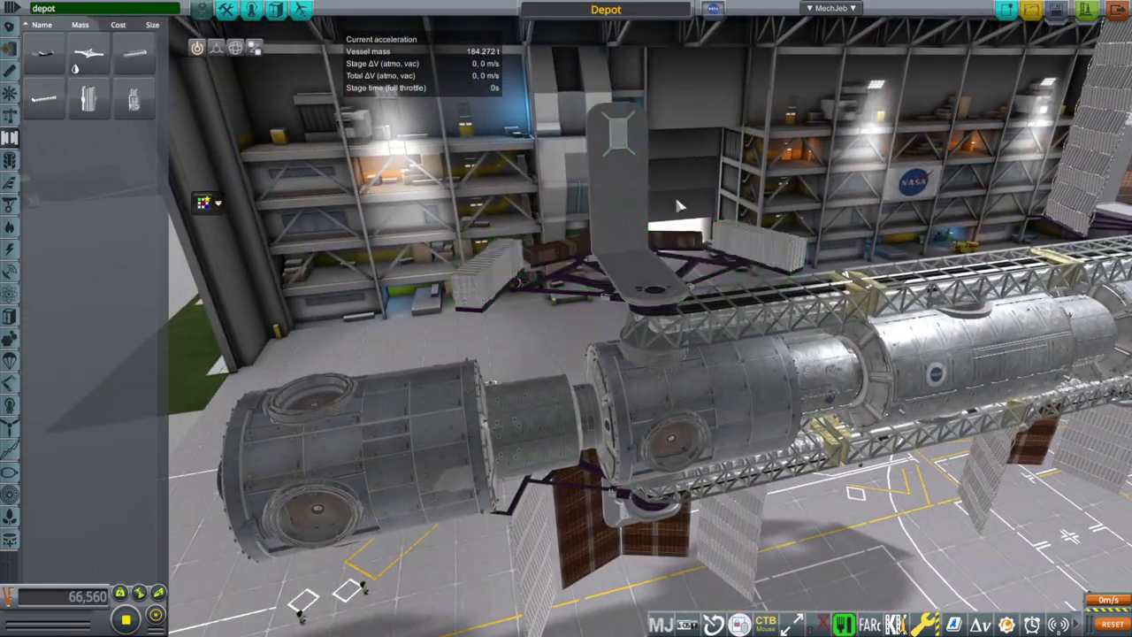
Examine the whole station from the end node and from the side, comparing the depots with folded and extended arrays
drag(637, 205, 690, 237)
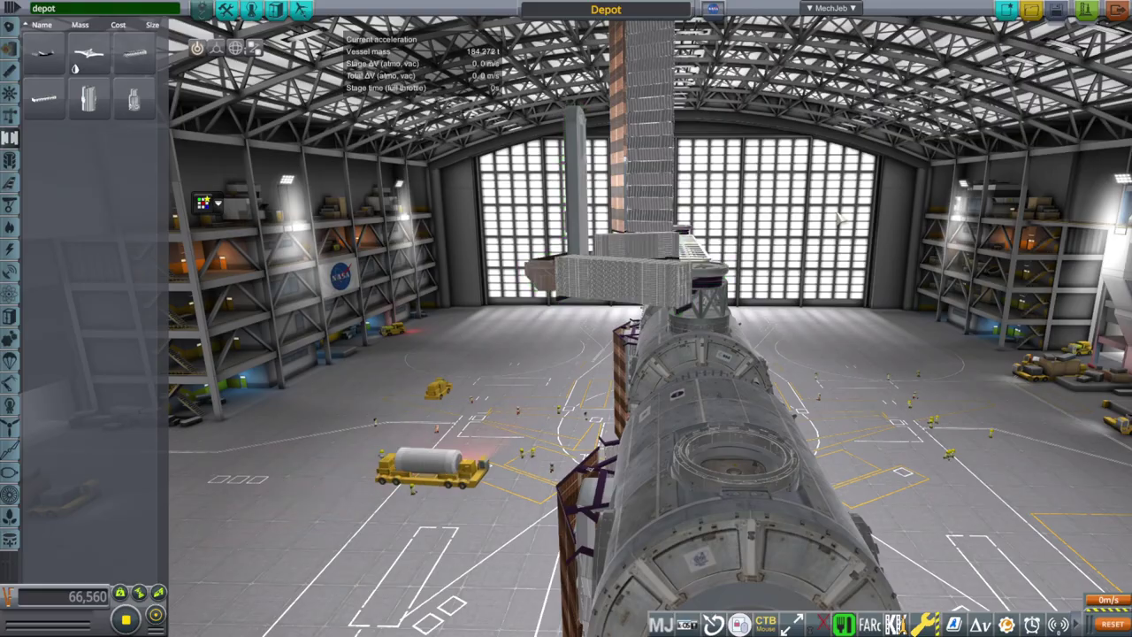
drag(839, 217, 452, 356)
drag(1000, 429, 376, 399)
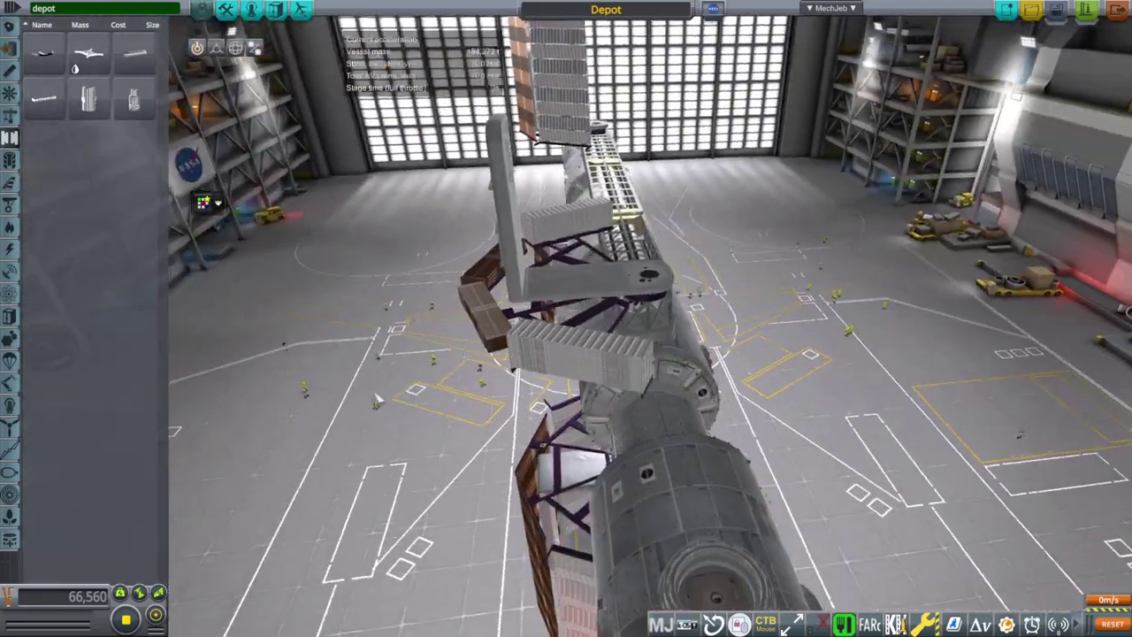
drag(748, 280, 545, 492)
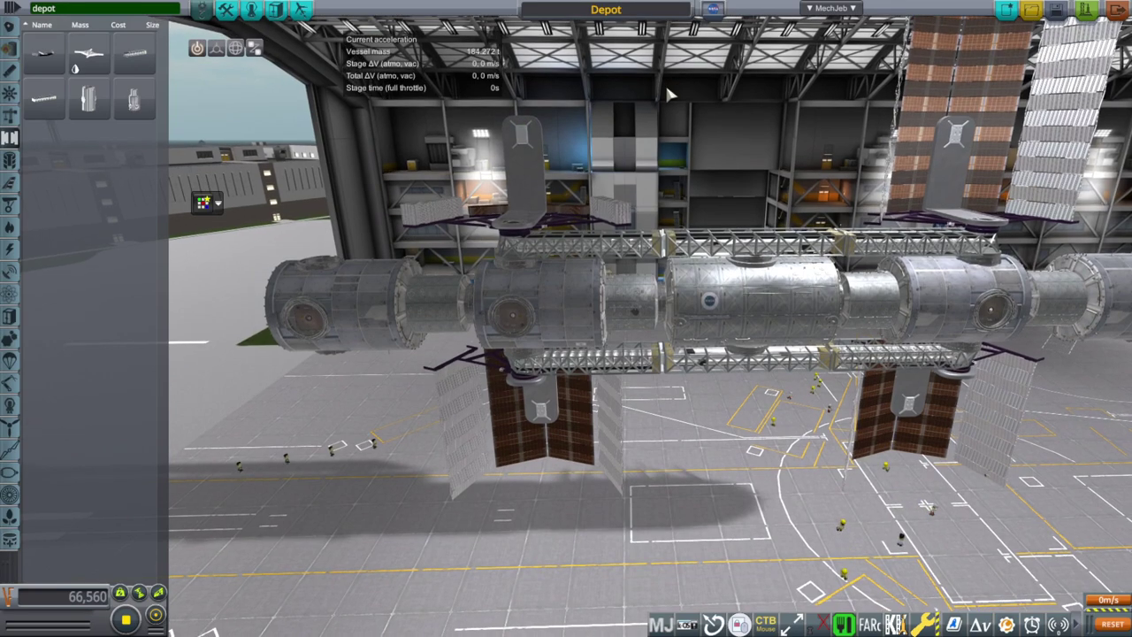
scroll(669, 93, up, 3)
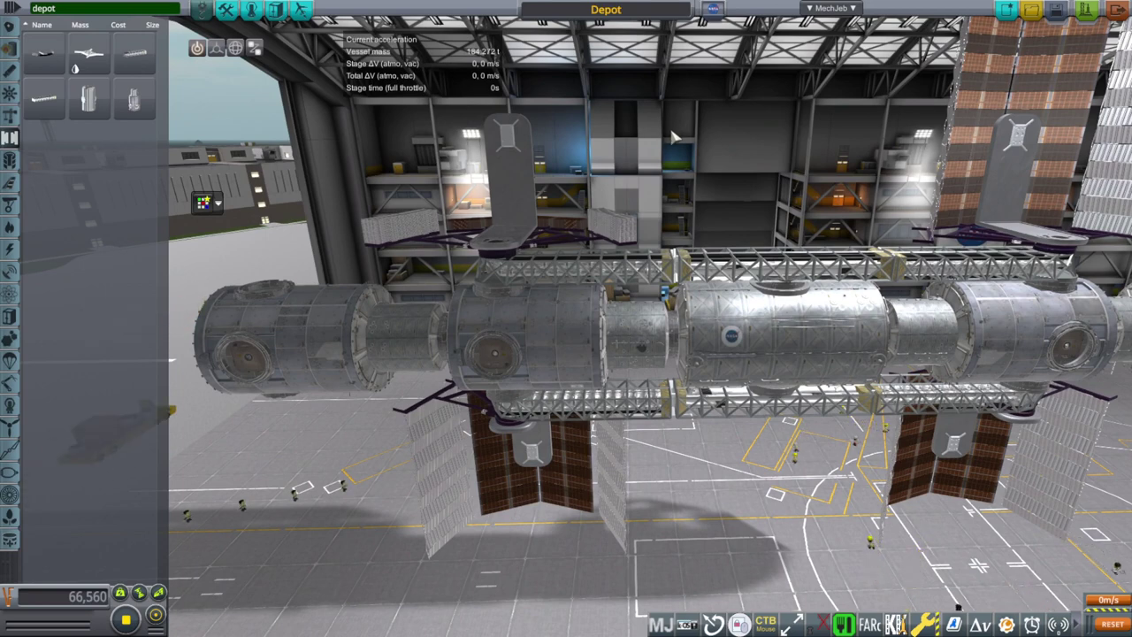
drag(688, 146, 536, 398)
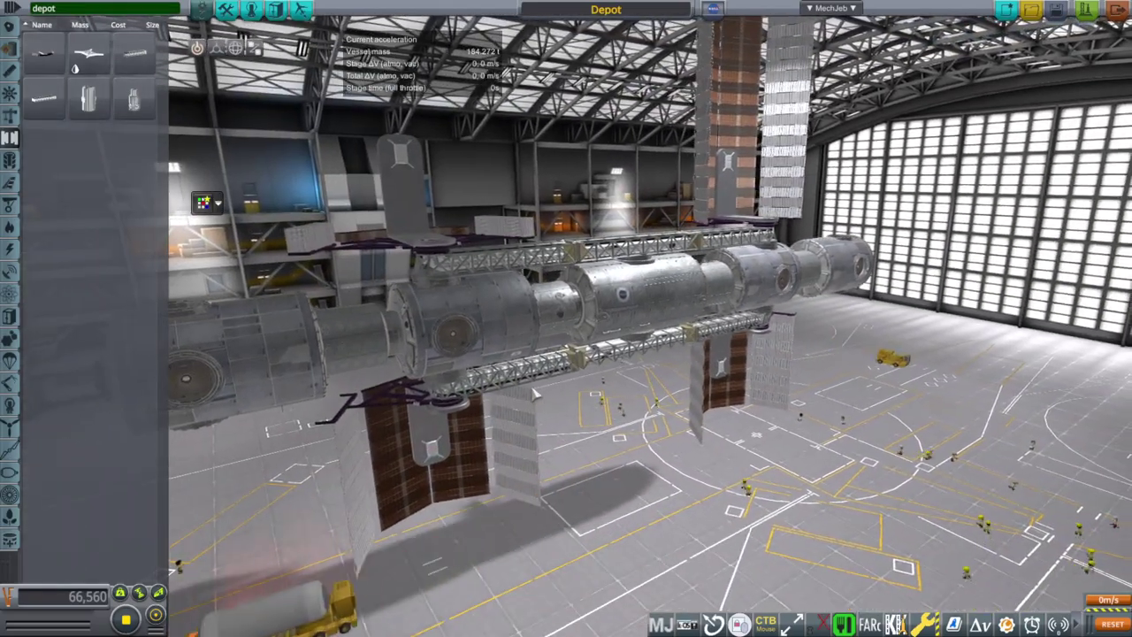
drag(438, 339, 573, 371)
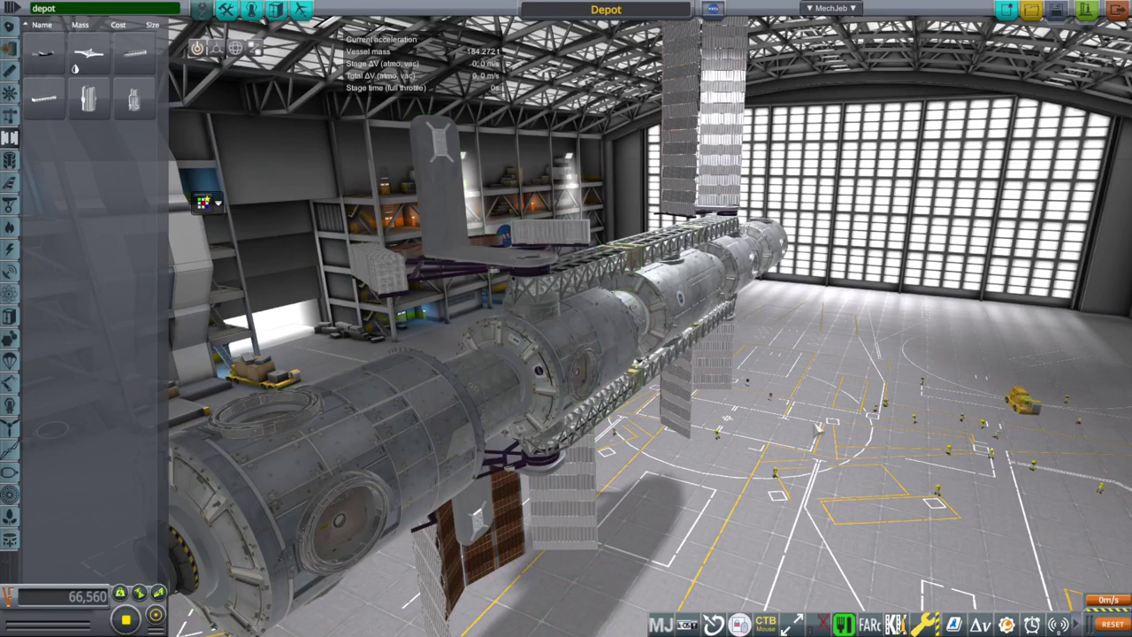
drag(825, 425, 376, 329)
Examine the station's interior from inside the modules, following the corridor through the open hatches toward the lab module
drag(409, 190, 805, 386)
scroll(805, 386, up, 10)
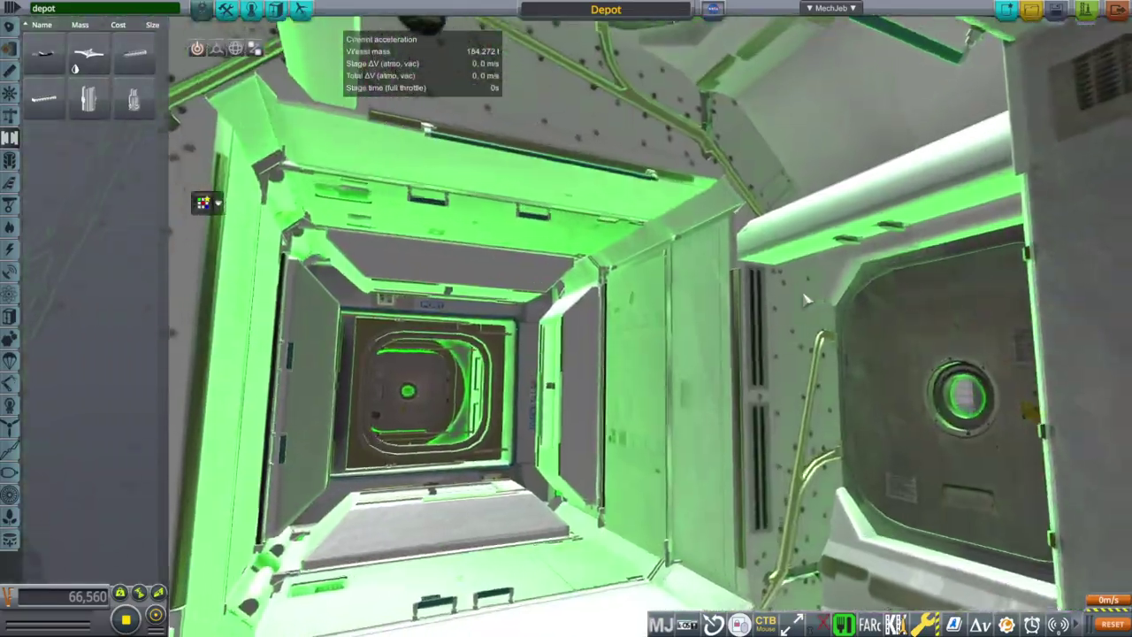
scroll(806, 300, up, 3)
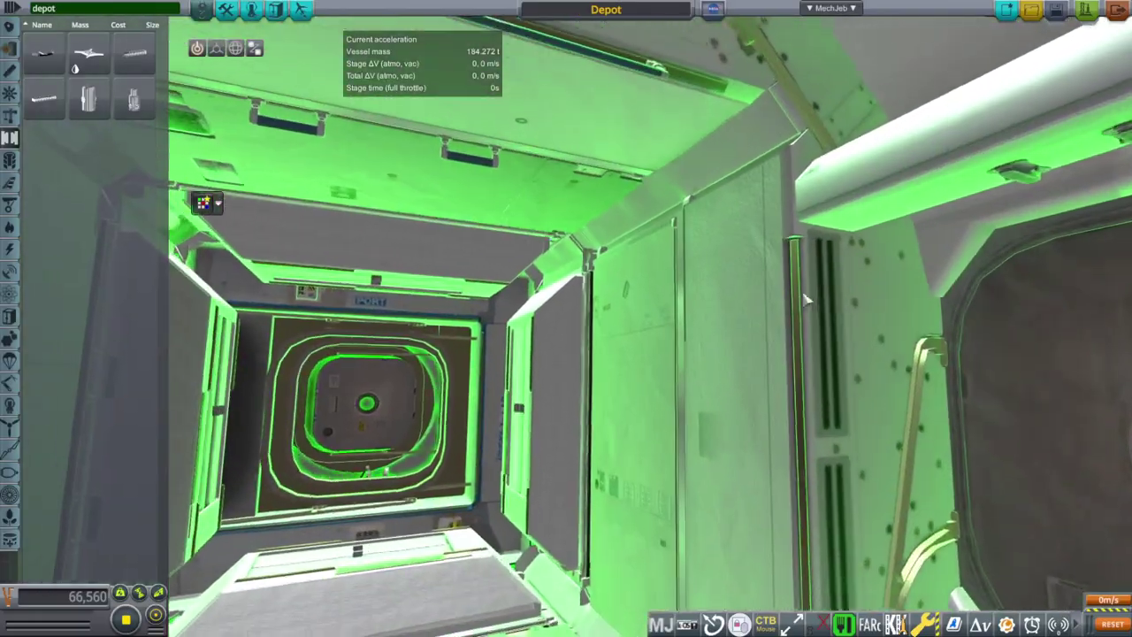
drag(804, 295, 636, 353)
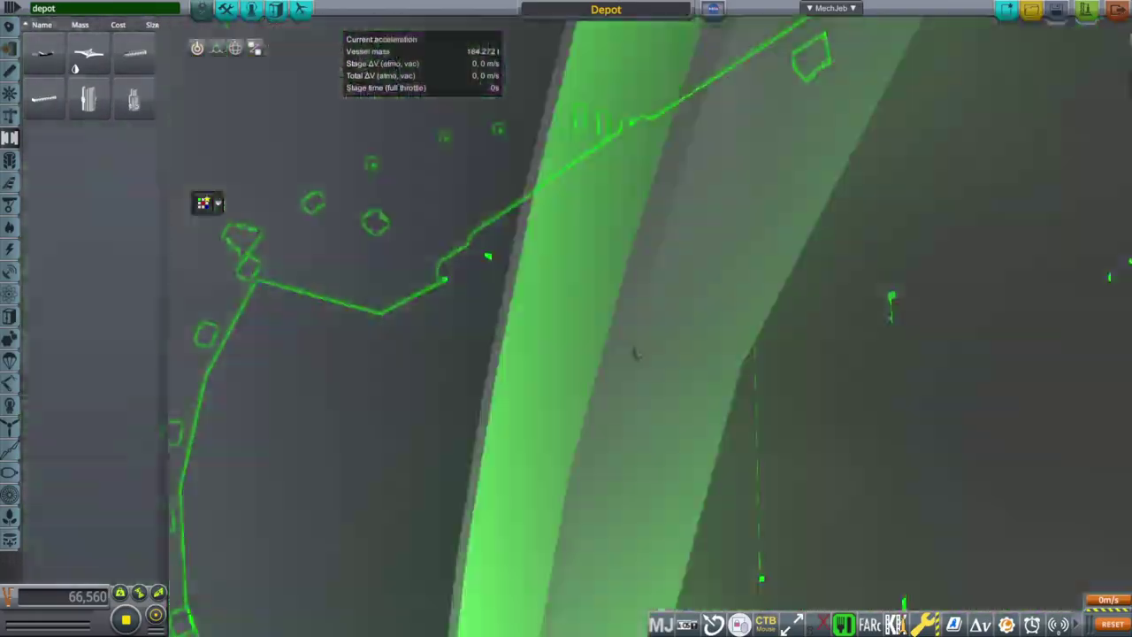
scroll(636, 354, up, 6)
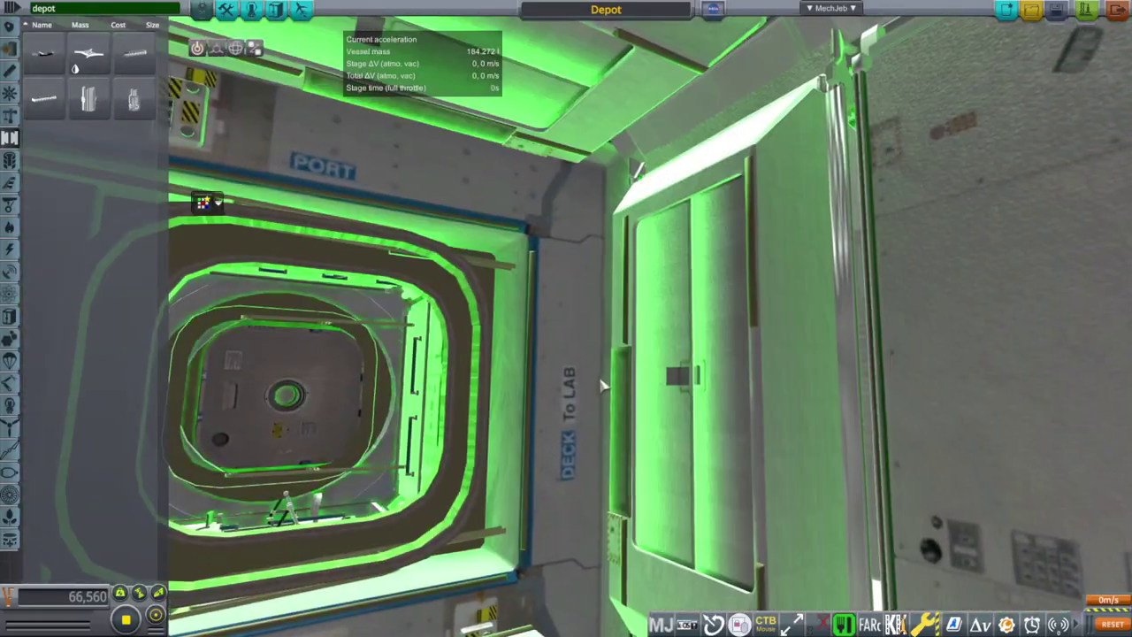
scroll(597, 380, up, 4)
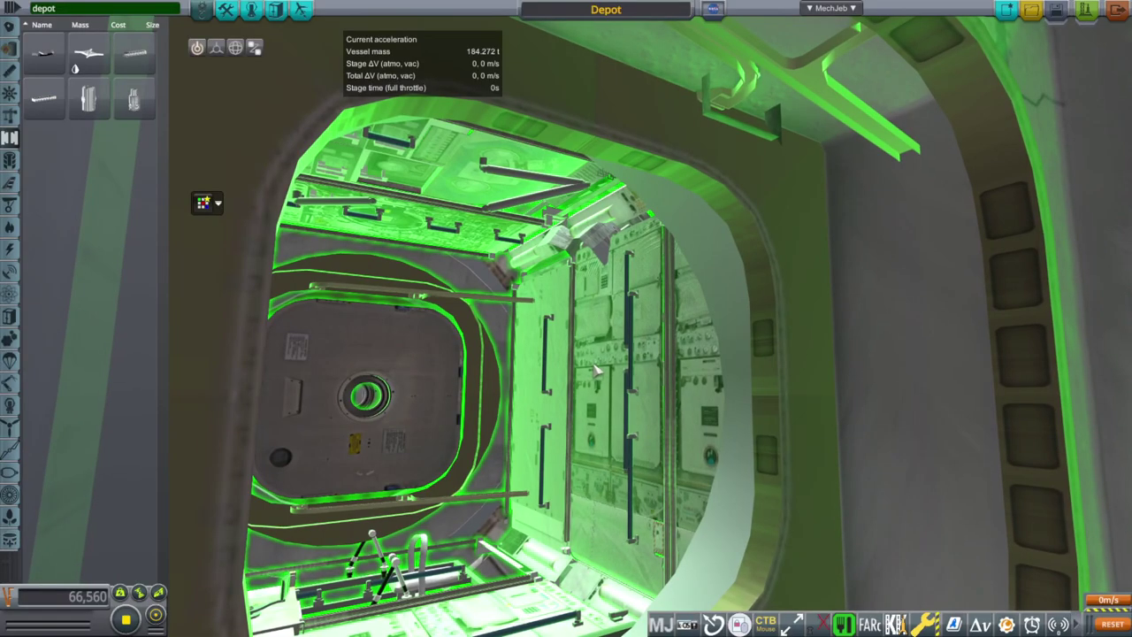
scroll(598, 371, up, 8)
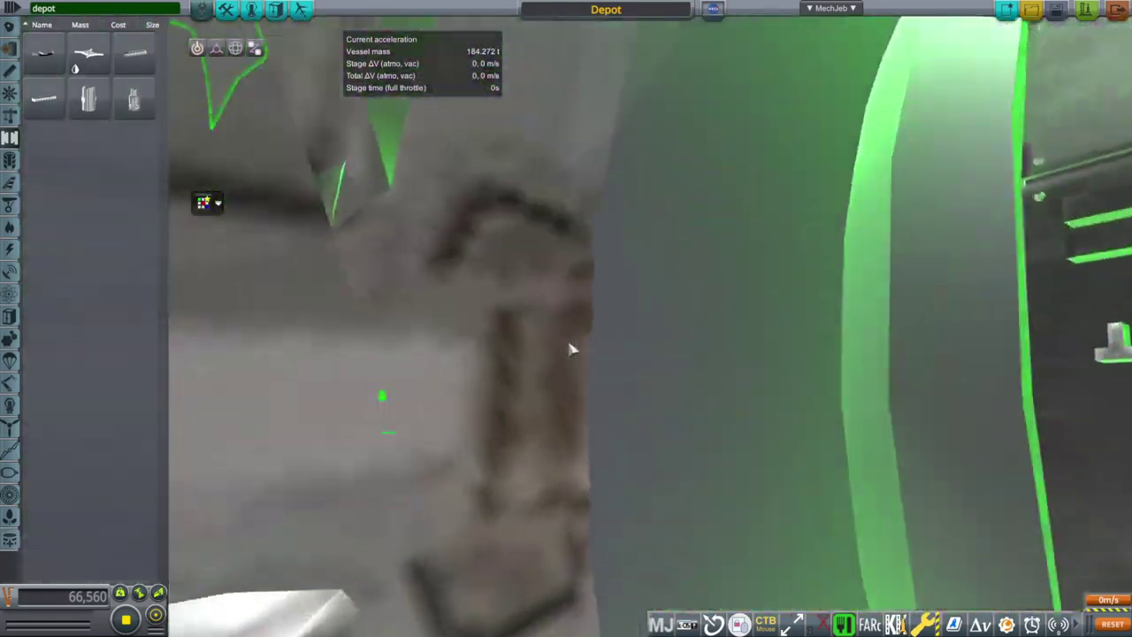
scroll(569, 344, up, 4)
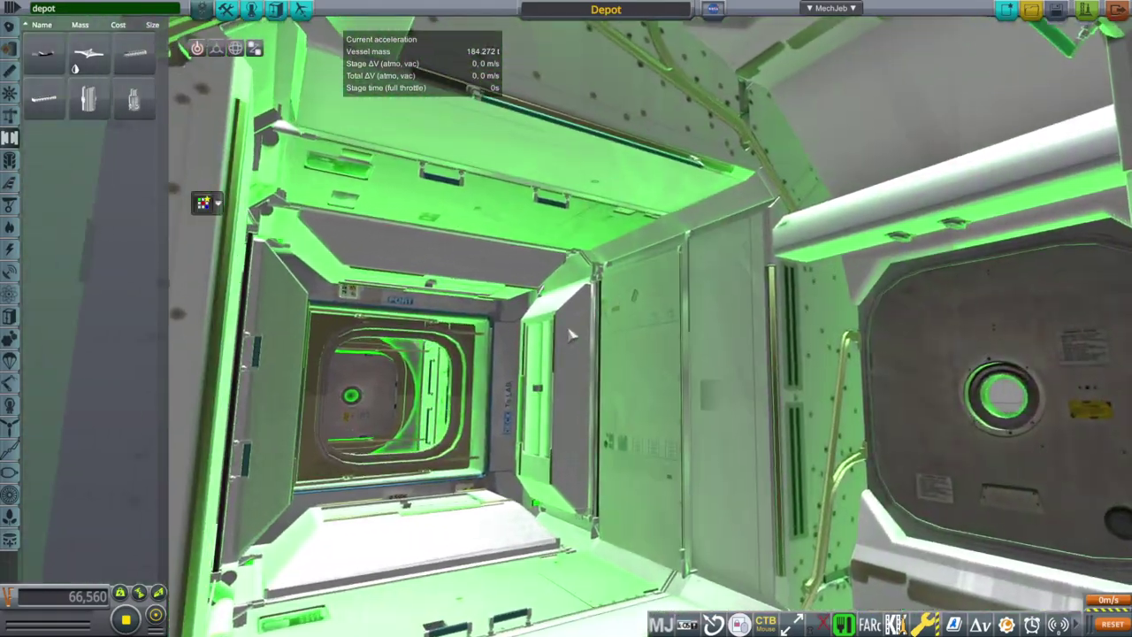
Examine the central NASA module, its trusses and the neighbouring depot arms from outside the station
drag(571, 332, 901, 398)
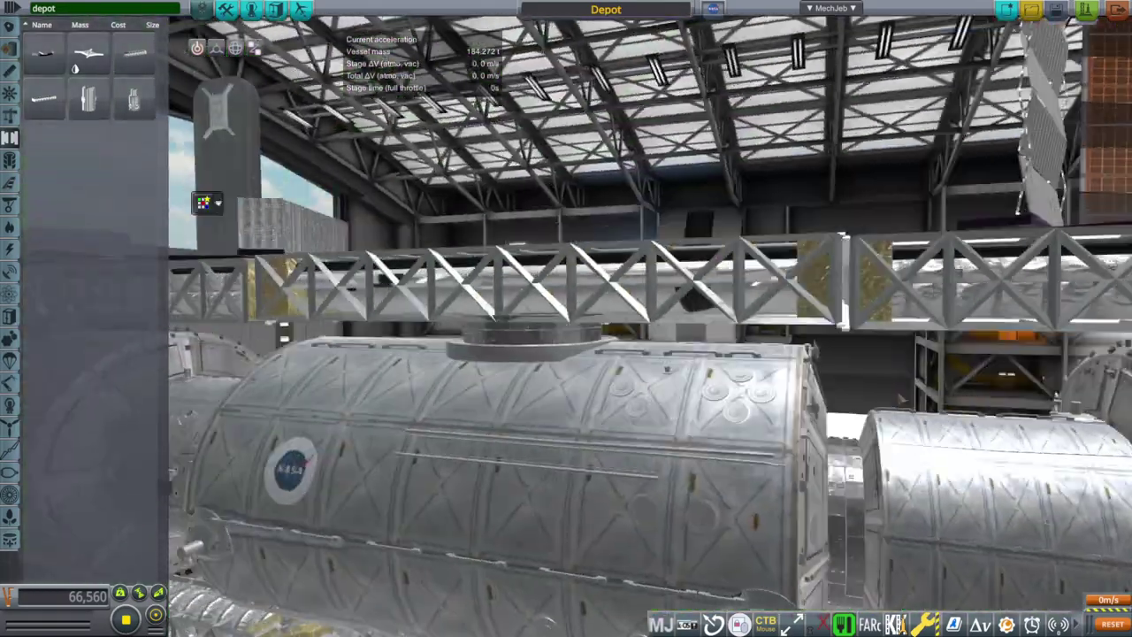
scroll(607, 526, down, 10)
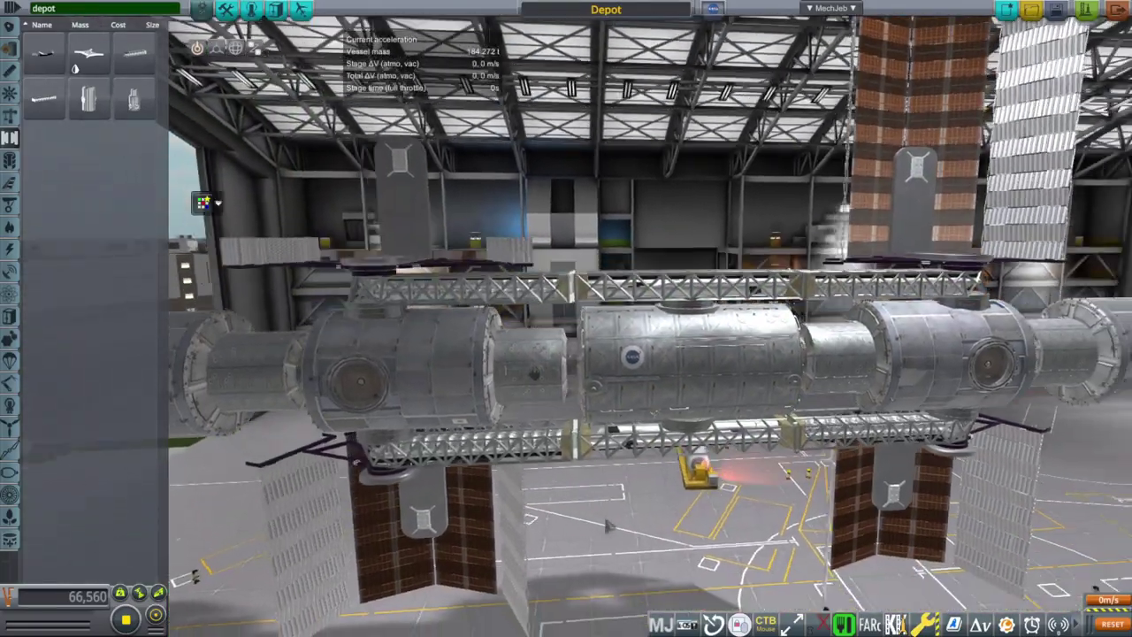
drag(607, 525, 668, 513)
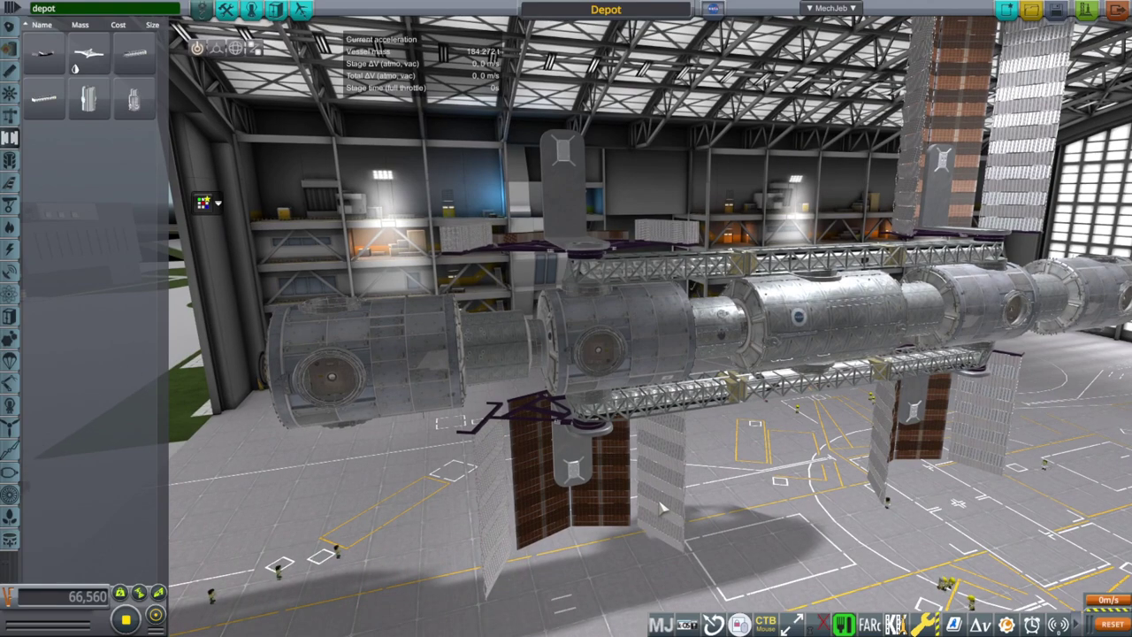
Look inside the node again, viewing the hatch marked PORT and the equipped module beyond it
mouse_move(667, 513)
mouse_down()
mouse_move(1015, 387)
mouse_move(778, 332)
mouse_move(693, 279)
mouse_move(804, 445)
mouse_up()
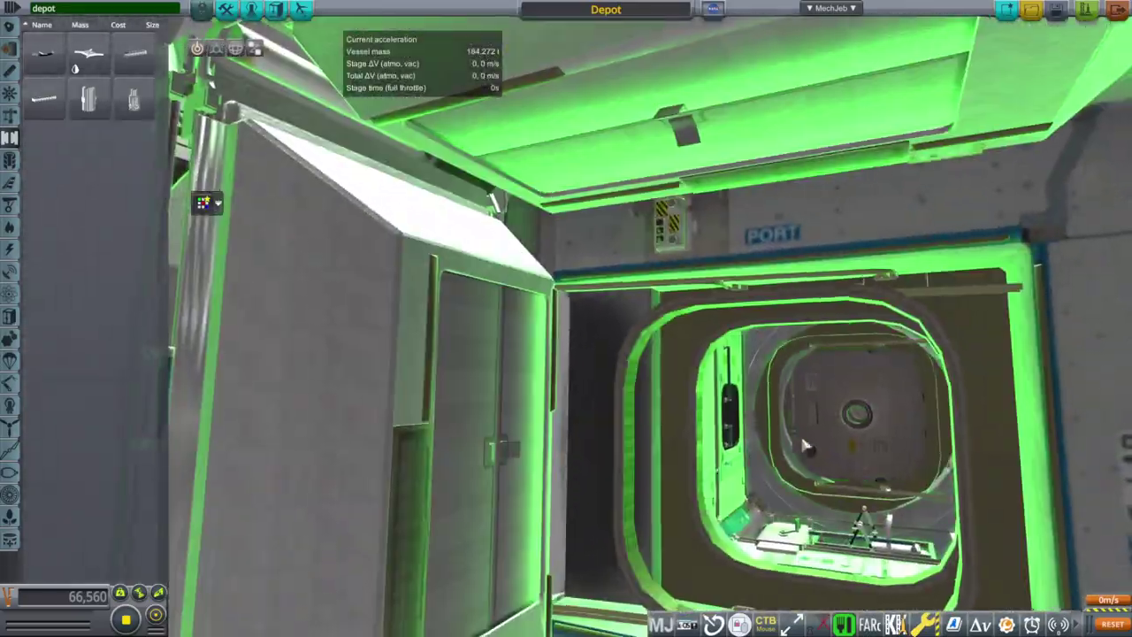
scroll(859, 430, up, 5)
scroll(874, 391, down, 8)
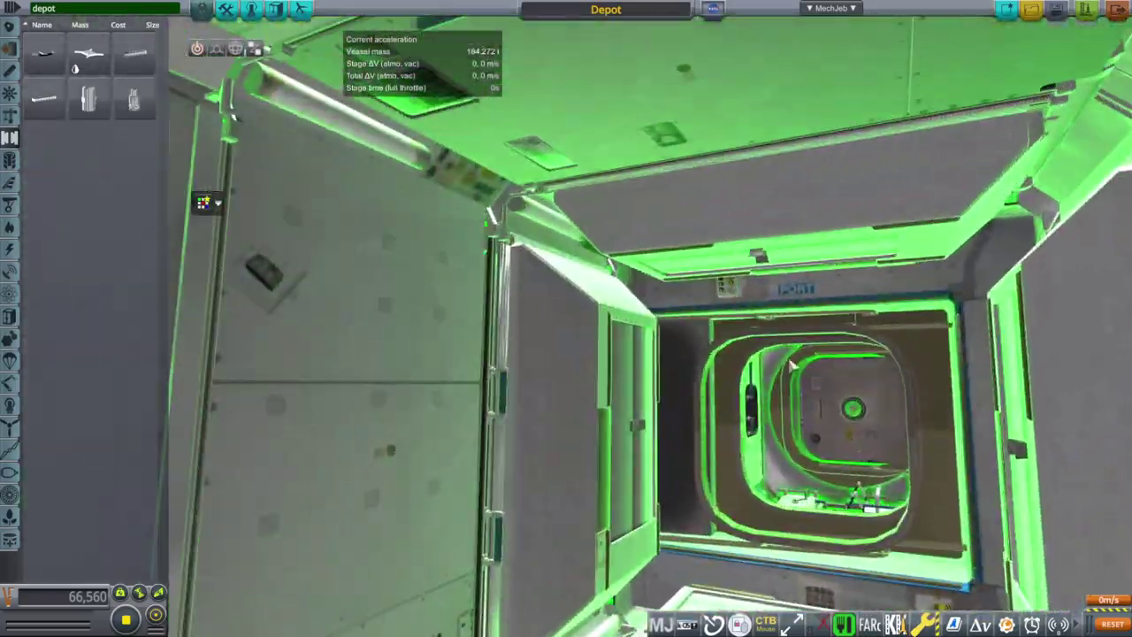
drag(874, 391, 751, 485)
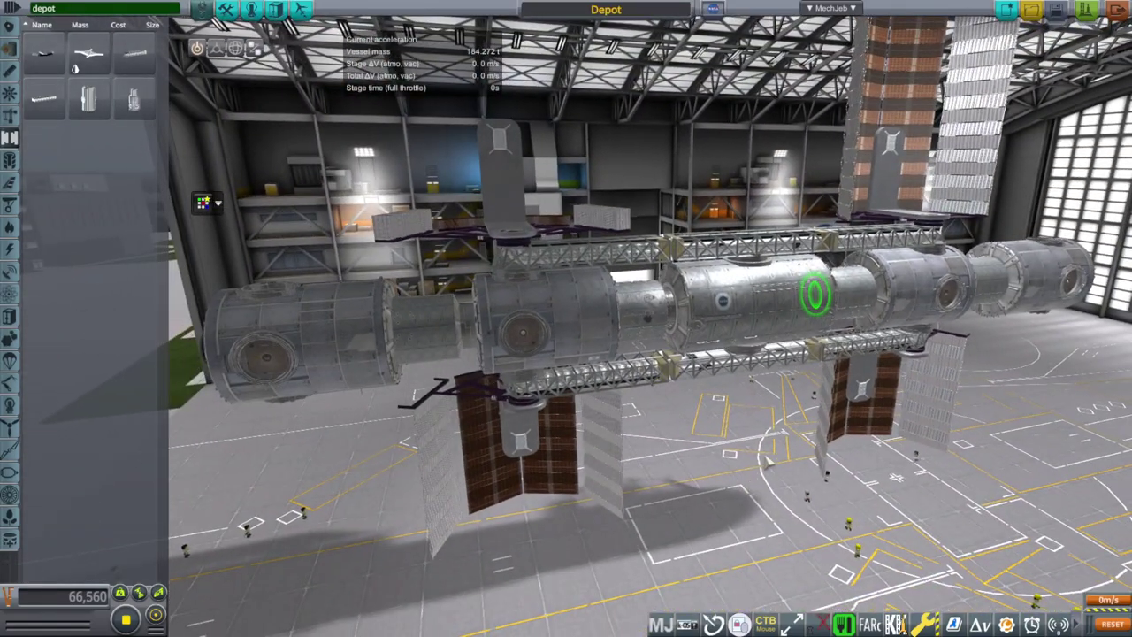
Examine the full length of the station from both ends, comparing the folded and extended solar arrays
drag(766, 461, 550, 493)
drag(1120, 417, 857, 466)
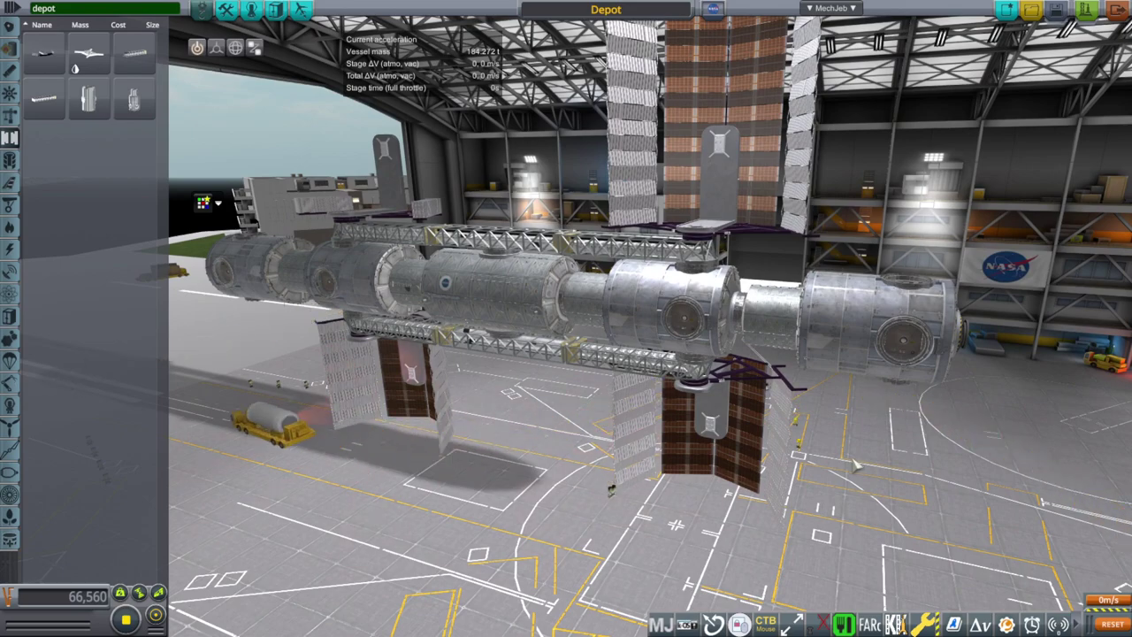
drag(812, 482, 760, 454)
scroll(762, 455, up, 1)
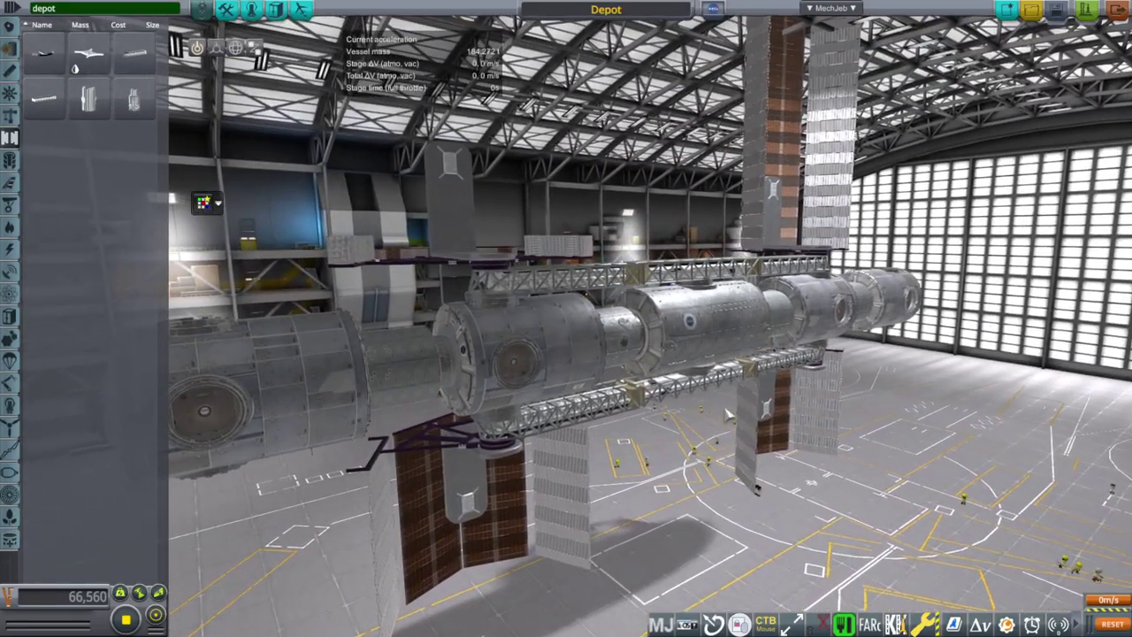
drag(728, 414, 689, 419)
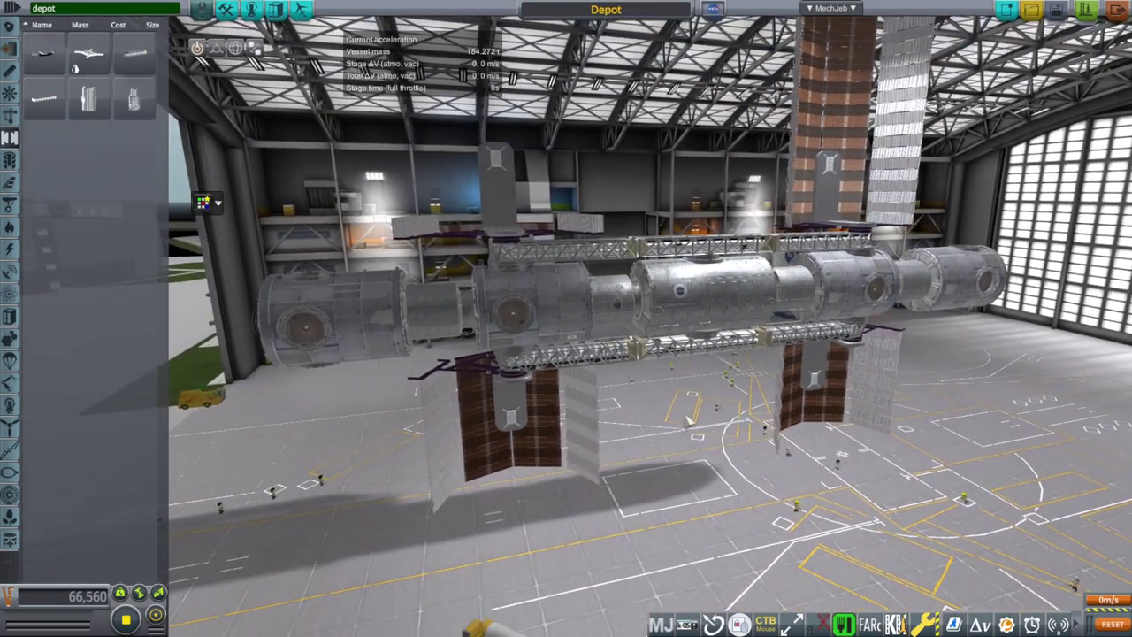